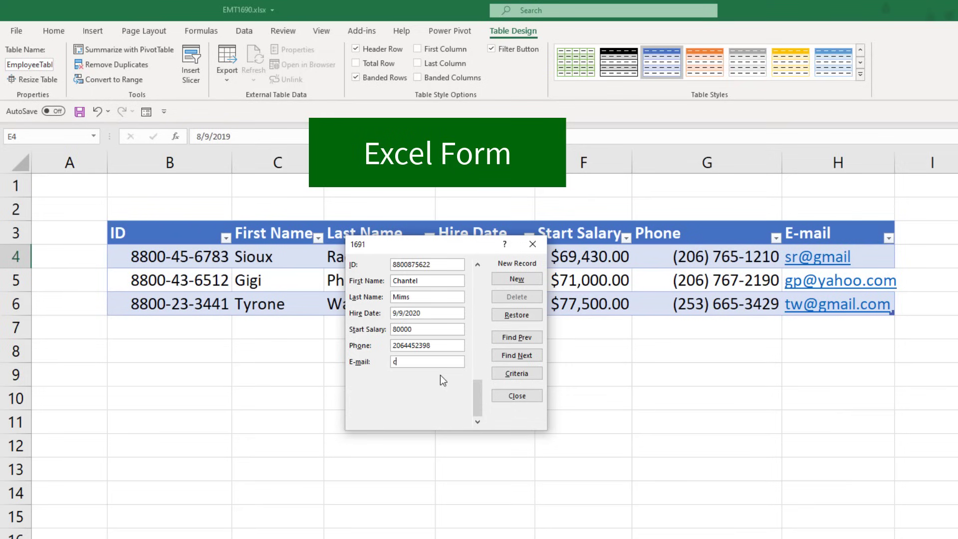
- Fill in the new employee's ID, name, hire date 9/9/2020, $80,000.00 salary, phone and e-mail, then add the record
{"action": "left_click", "coordinate": [516, 395]}
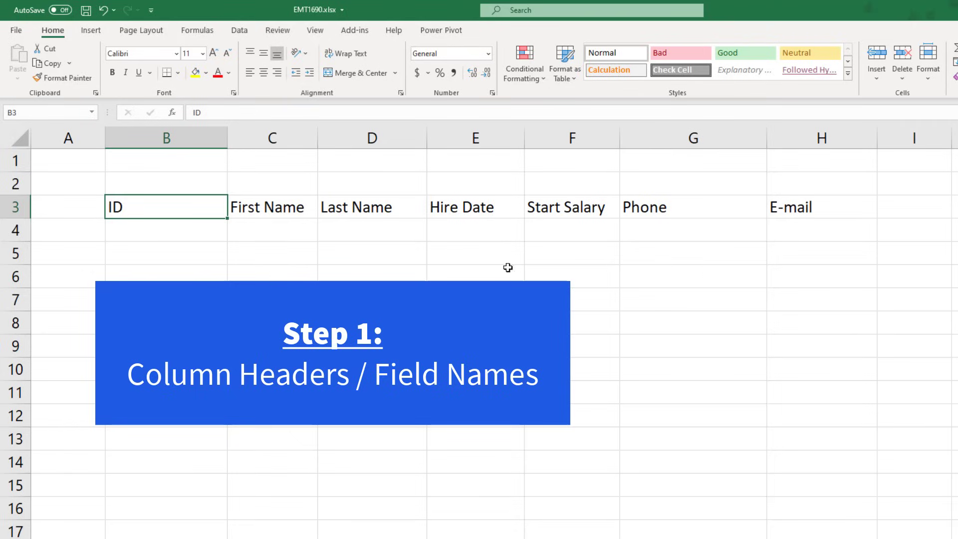
- Bold the header labels in B3:H3, from ID through E-mail
{"action": "left_click_drag", "start_coordinate": [143, 208], "coordinate": [802, 209]}
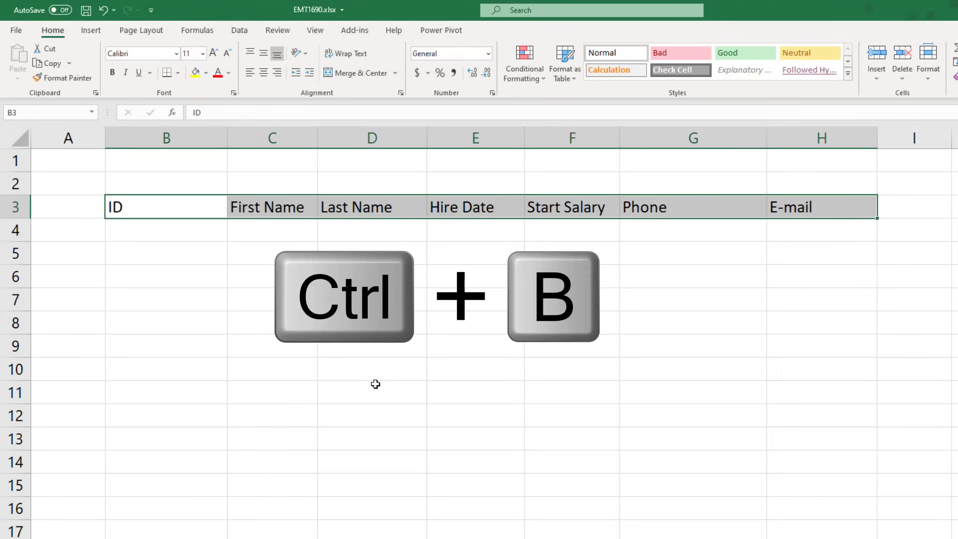
{"action": "key", "text": "ctrl+b"}
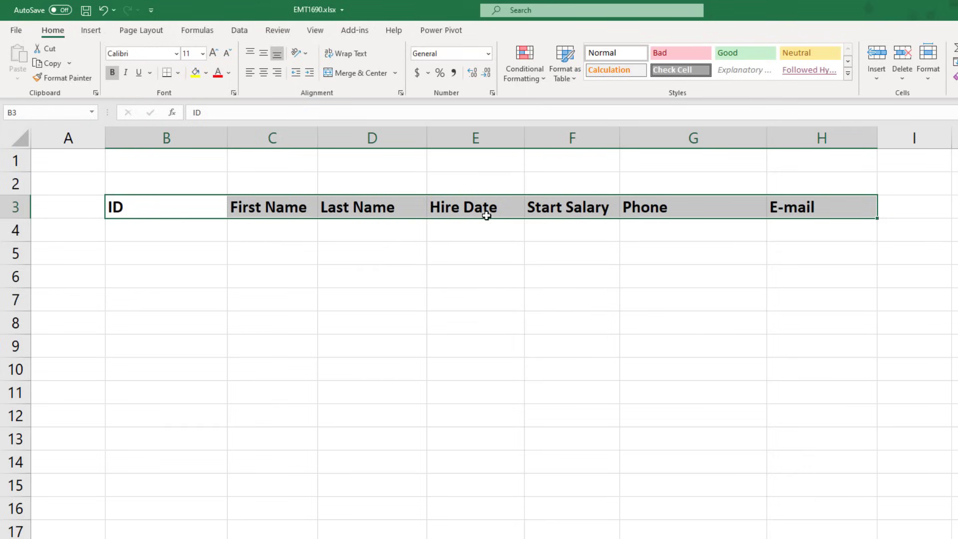
{"action": "left_click", "coordinate": [278, 206]}
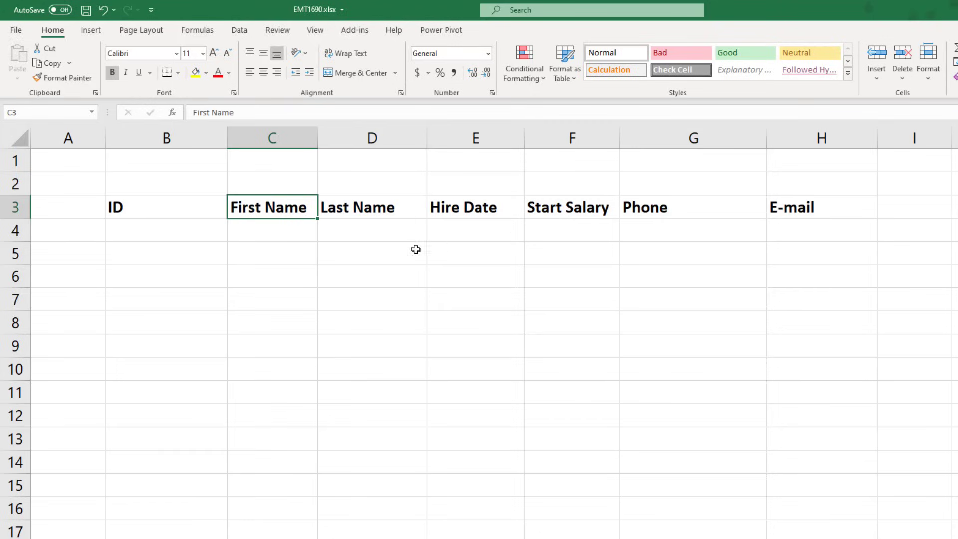
- Enter the first employee's ten-digit ID number in cell B4
{"action": "left_click", "coordinate": [189, 232]}
{"action": "type", "text": "880045"}
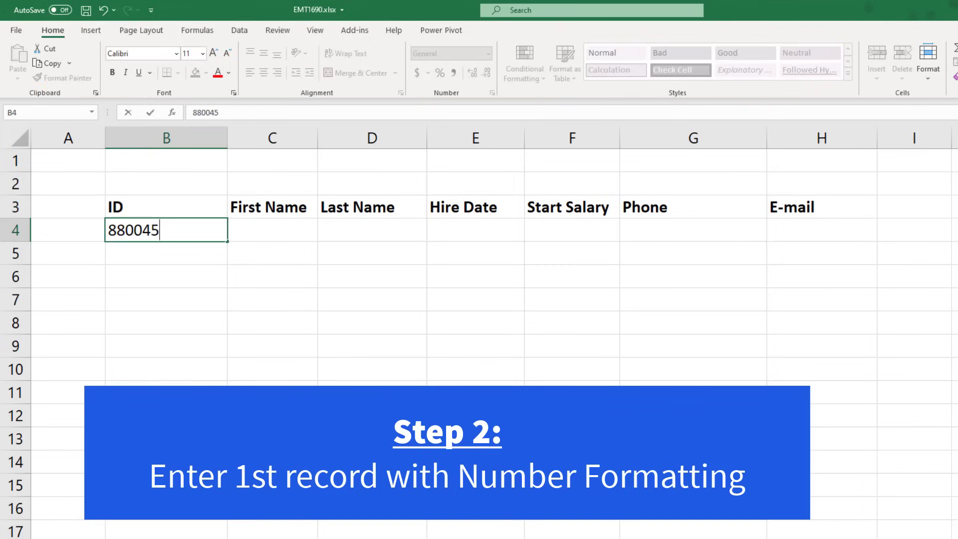
{"action": "type", "text": "6783"}
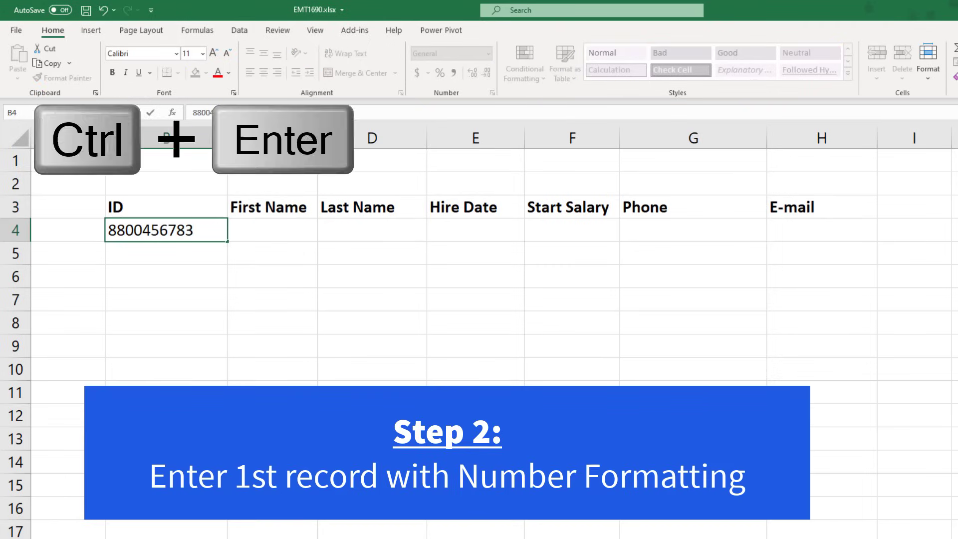
{"action": "key", "text": "ctrl+Return"}
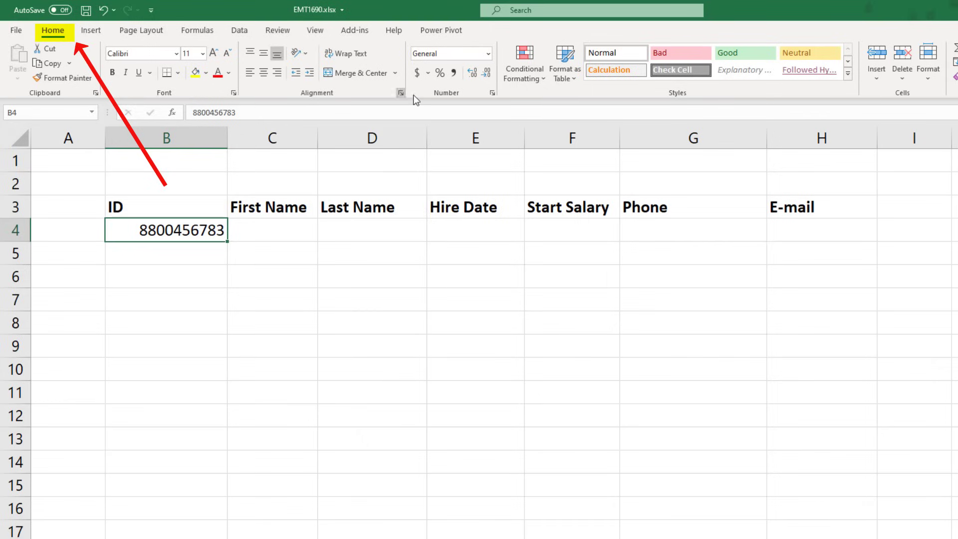
{"action": "left_click", "coordinate": [494, 93]}
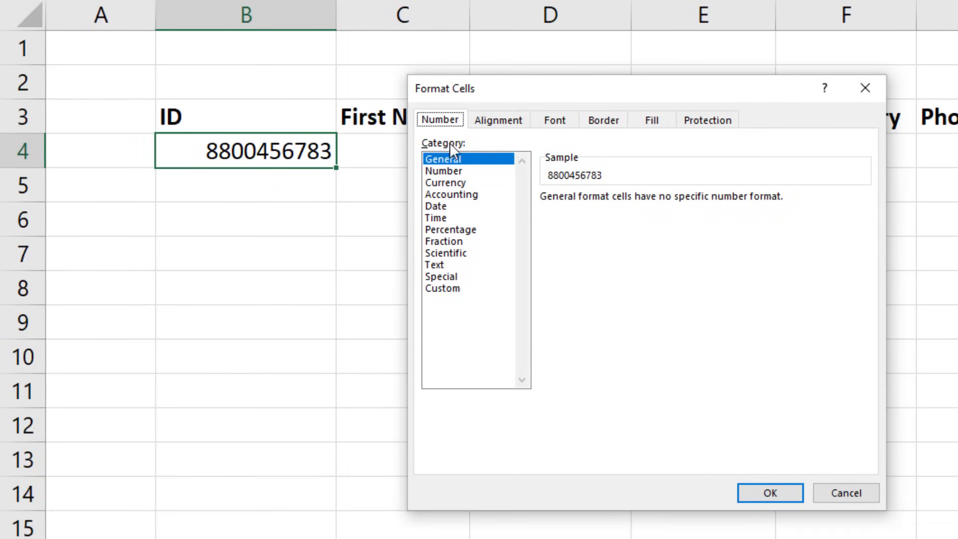
{"action": "left_click", "coordinate": [442, 277]}
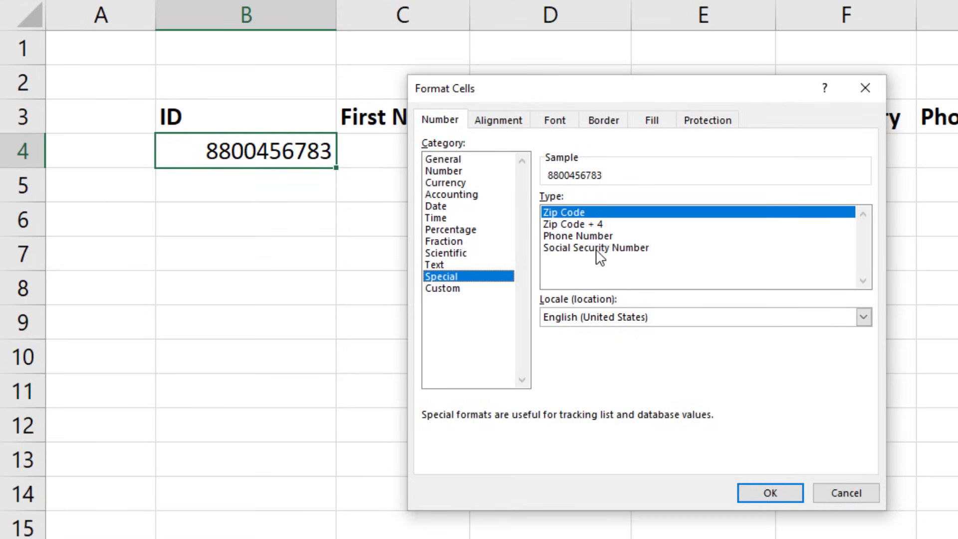
{"action": "left_click", "coordinate": [580, 247]}
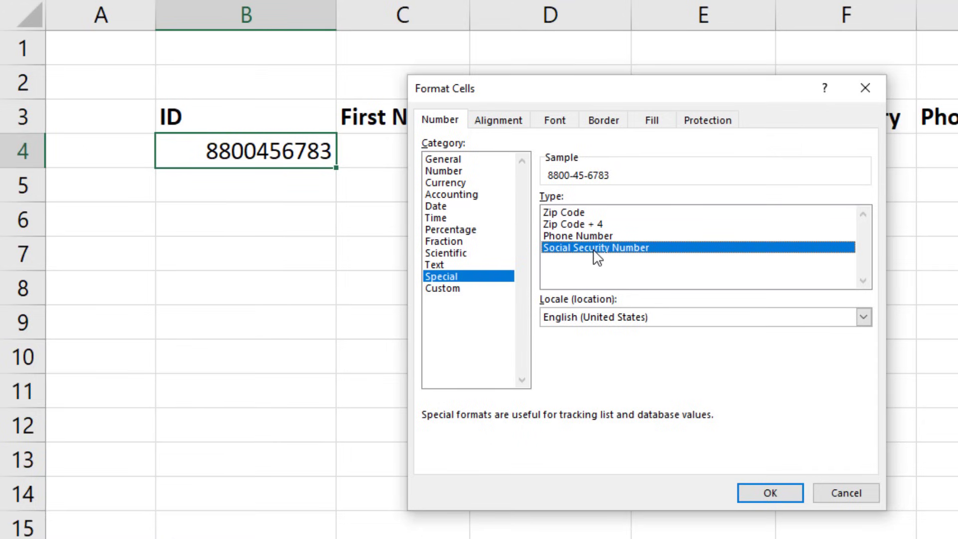
{"action": "left_click", "coordinate": [442, 288]}
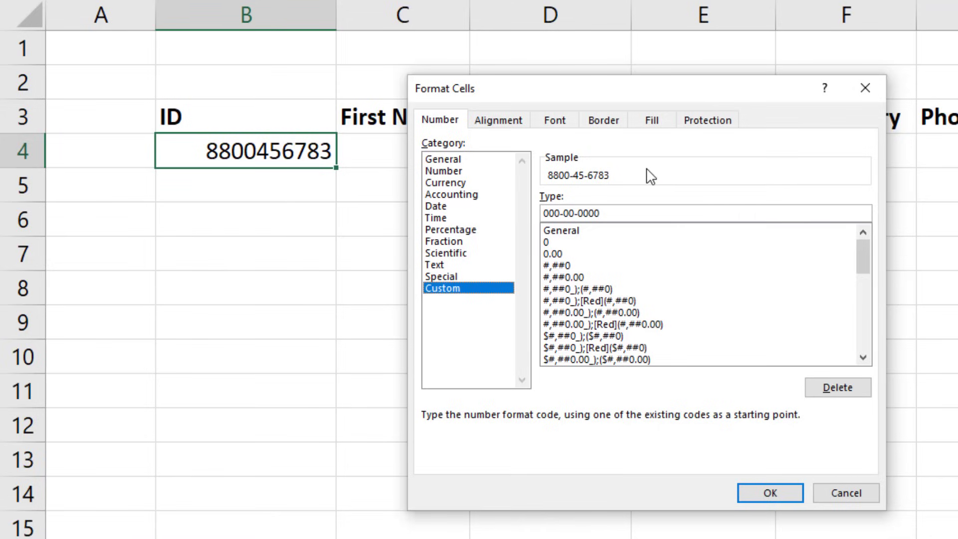
{"action": "left_click", "coordinate": [560, 212]}
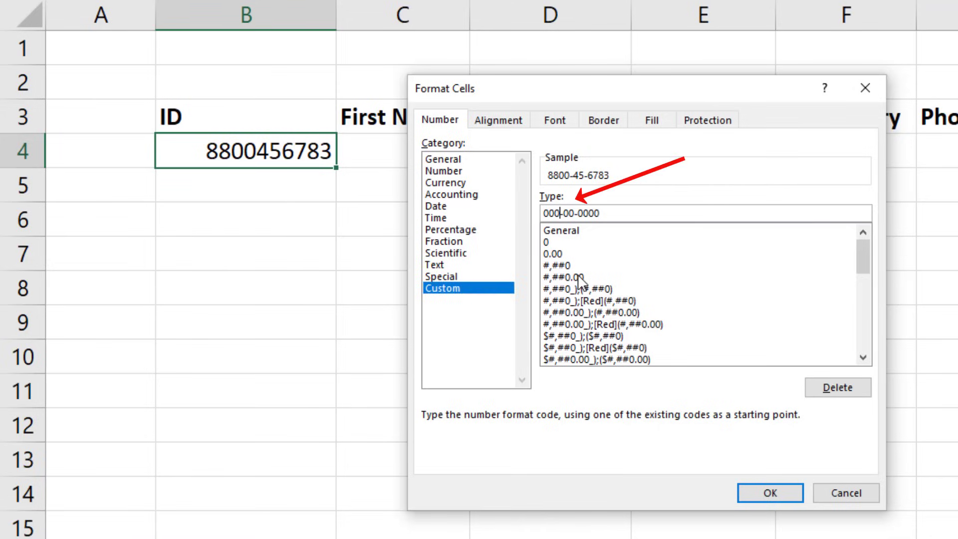
{"action": "type", "text": "0"}
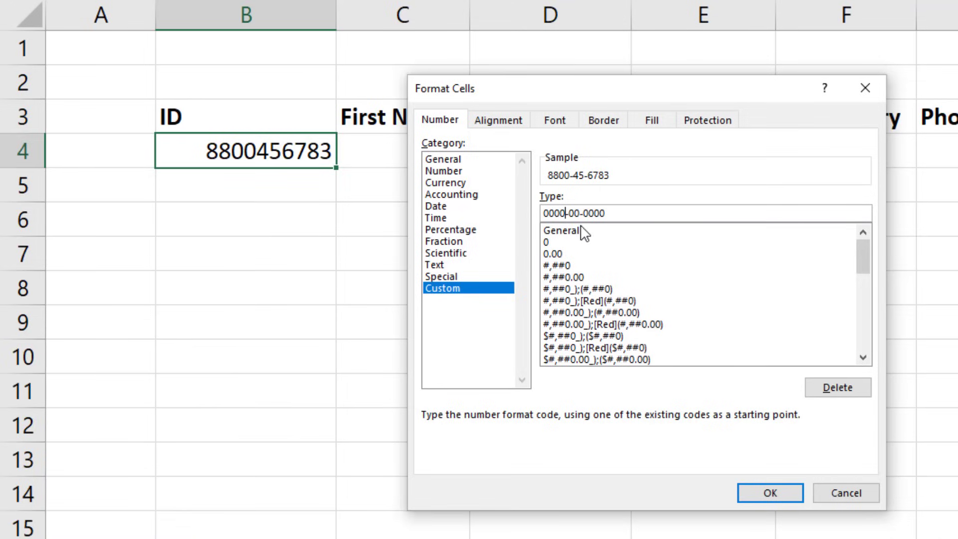
{"action": "left_click", "coordinate": [770, 492]}
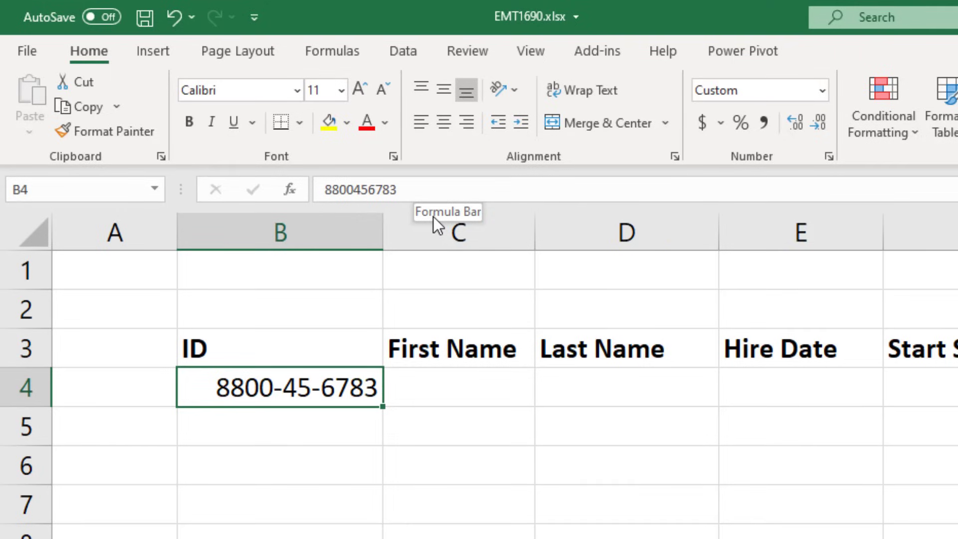
- Enter the first employee's first name, last name and hire date 8/9/2019 in C4:E4
{"action": "key", "text": "Tab"}
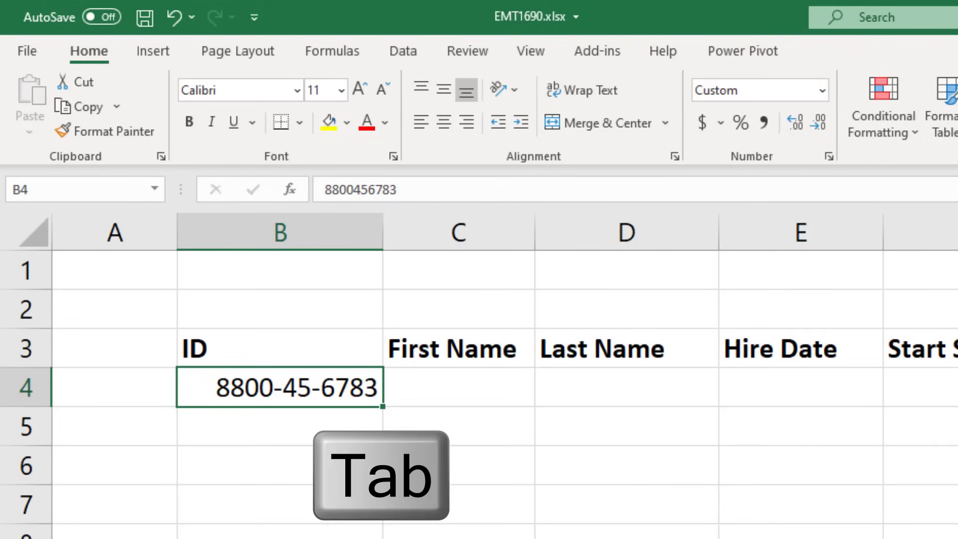
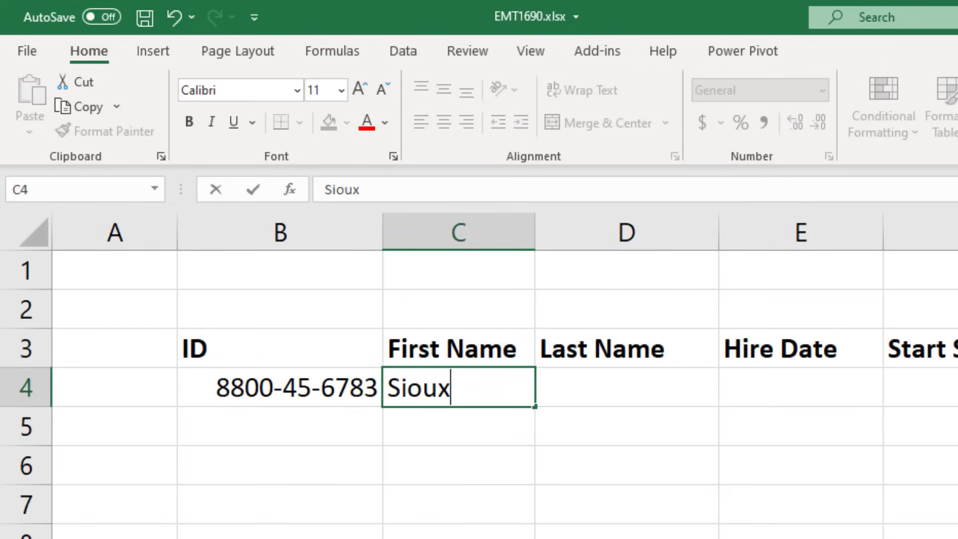
{"action": "key", "text": "Tab"}
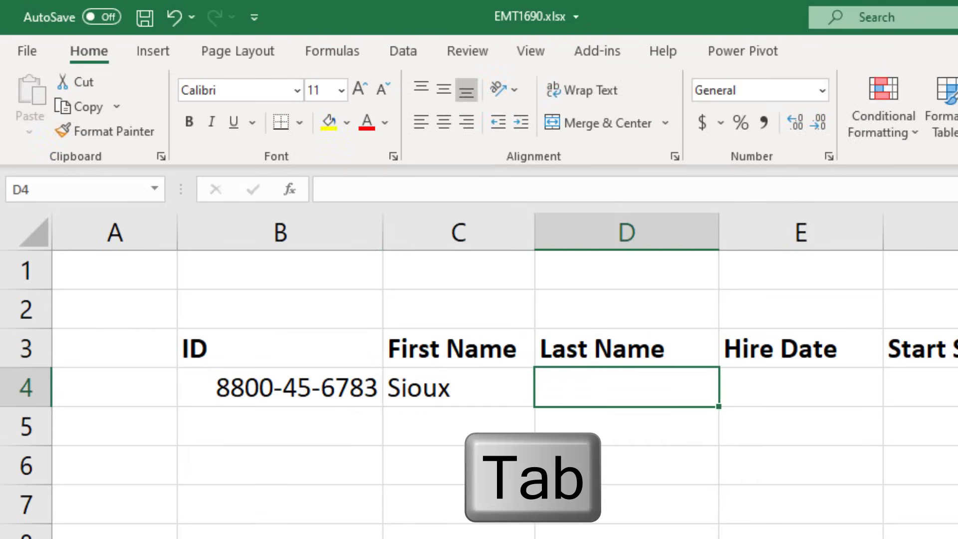
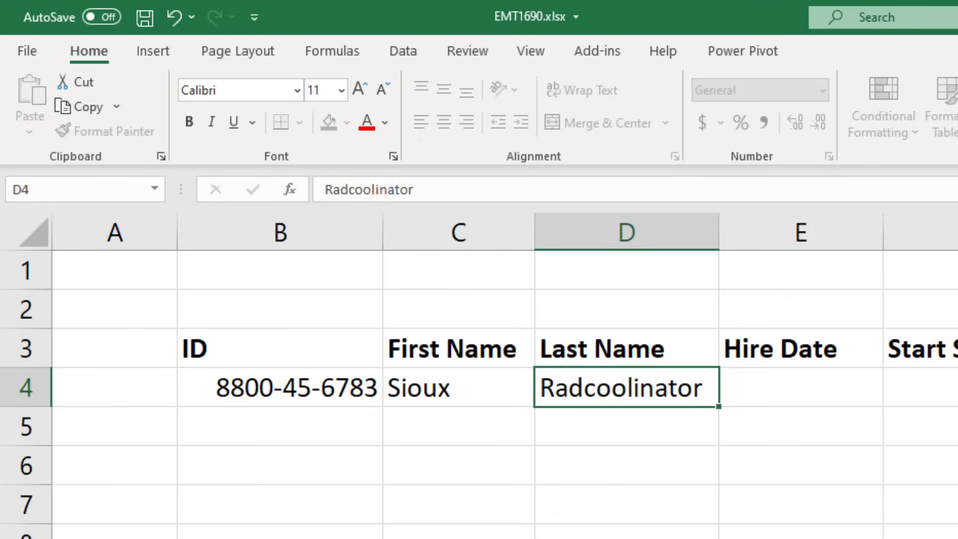
{"action": "key", "text": "Tab"}
{"action": "type", "text": "8"}
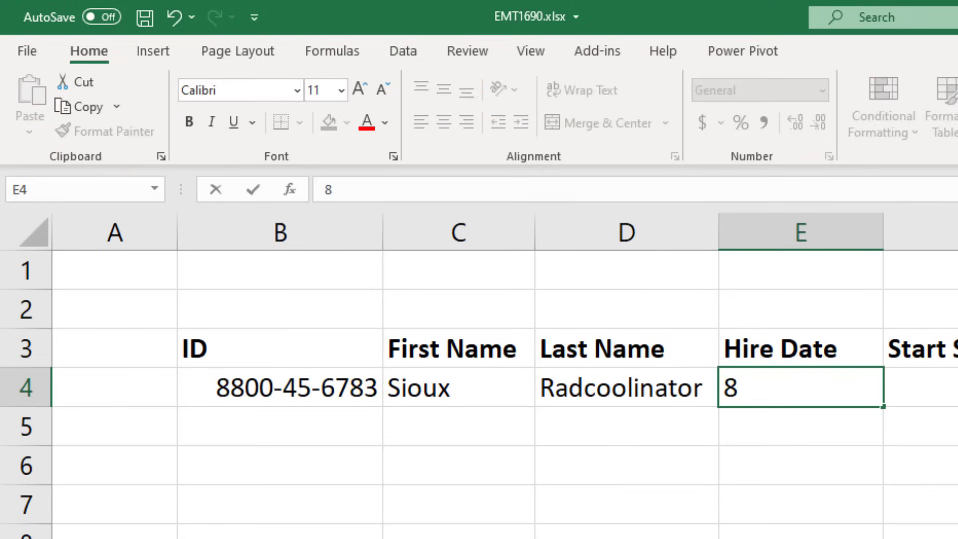
{"action": "type", "text": "/9/"}
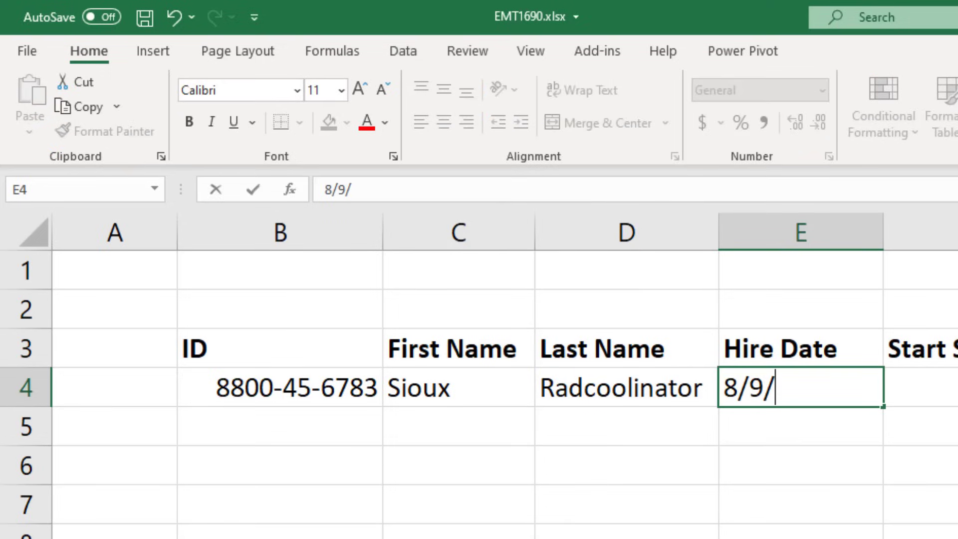
{"action": "type", "text": "2019"}
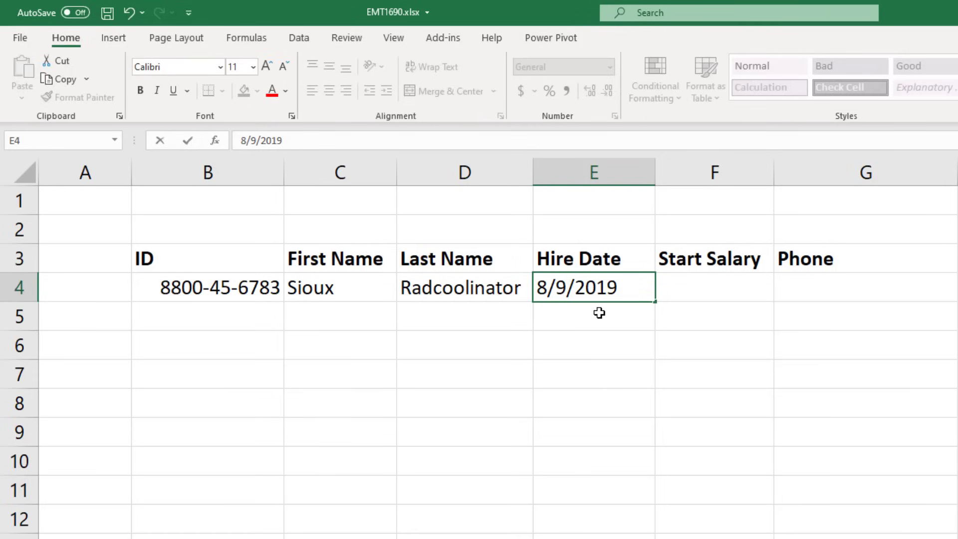
{"action": "key", "text": "Tab"}
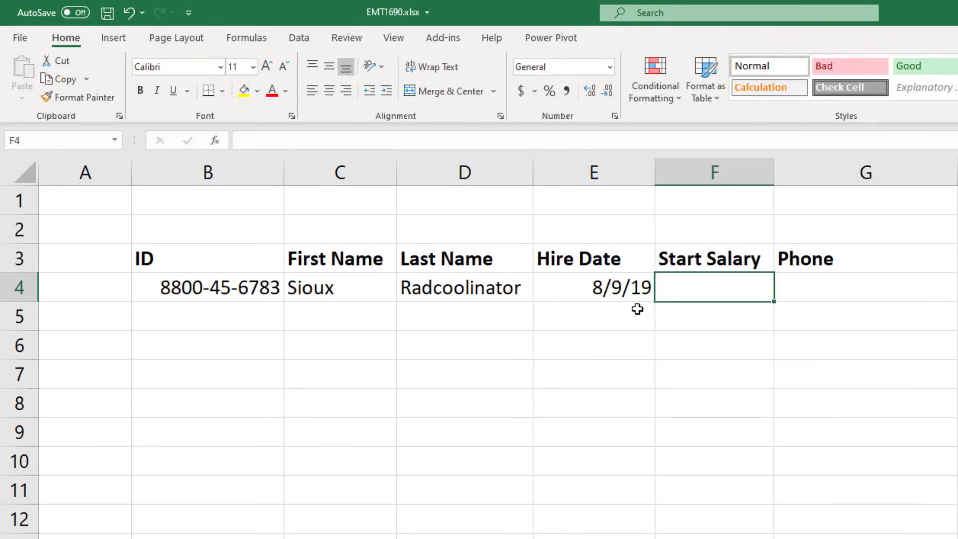
- Format the hire date in E4 with the 3/14/2012 four-digit-year date type
{"action": "left_click", "coordinate": [627, 293]}
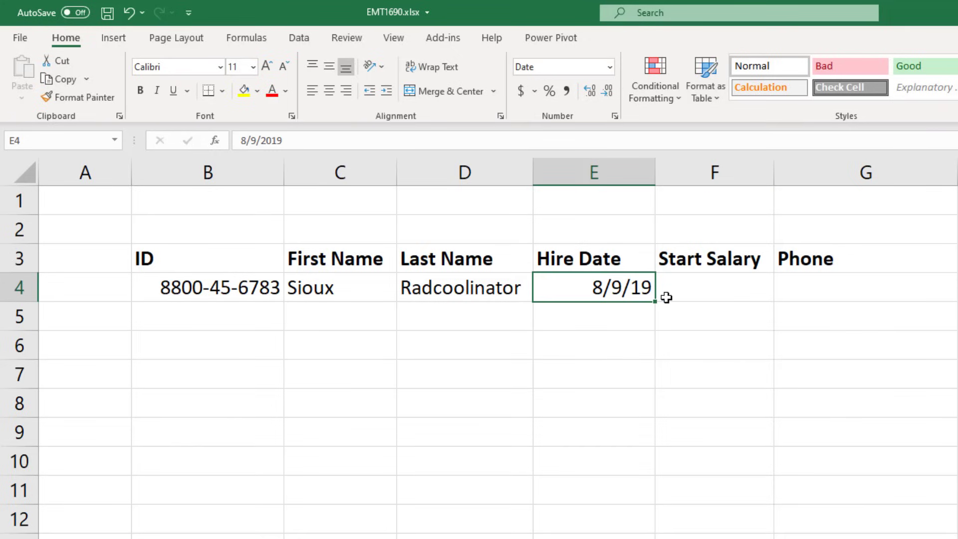
{"action": "left_click", "coordinate": [615, 115]}
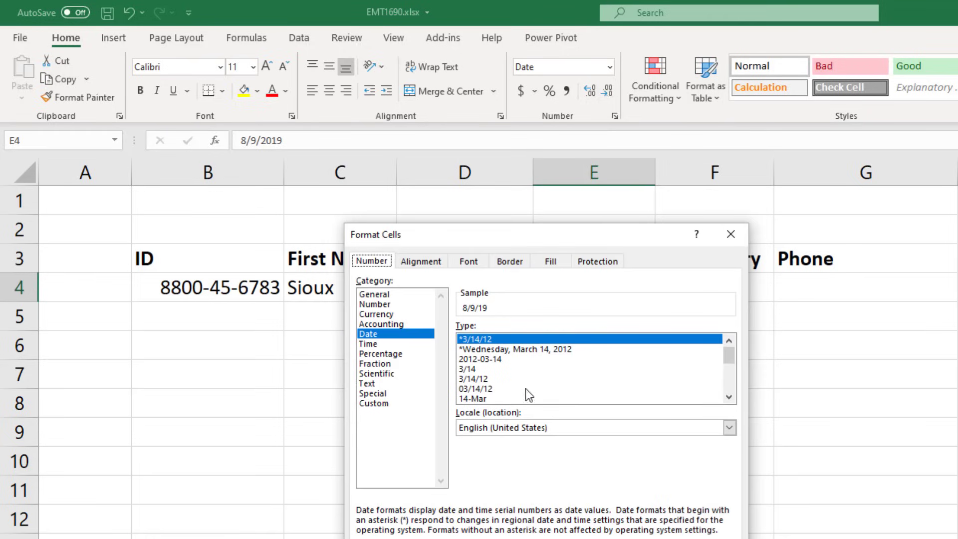
{"action": "left_click_drag", "start_coordinate": [728, 356], "coordinate": [731, 386]}
{"action": "left_click", "coordinate": [504, 389]}
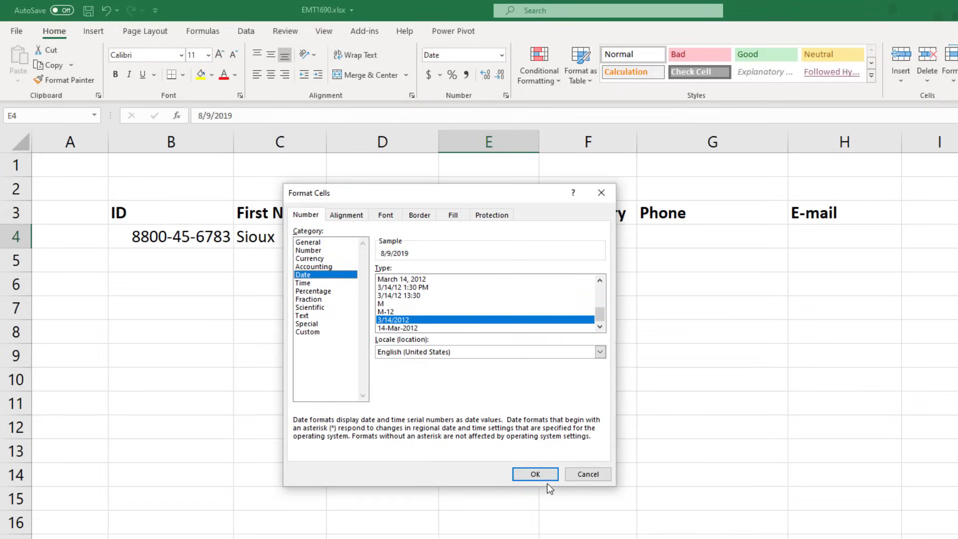
{"action": "left_click", "coordinate": [548, 478]}
- Enter a starting salary of 69430 in F4 and format it as Currency
{"action": "key", "text": "Tab"}
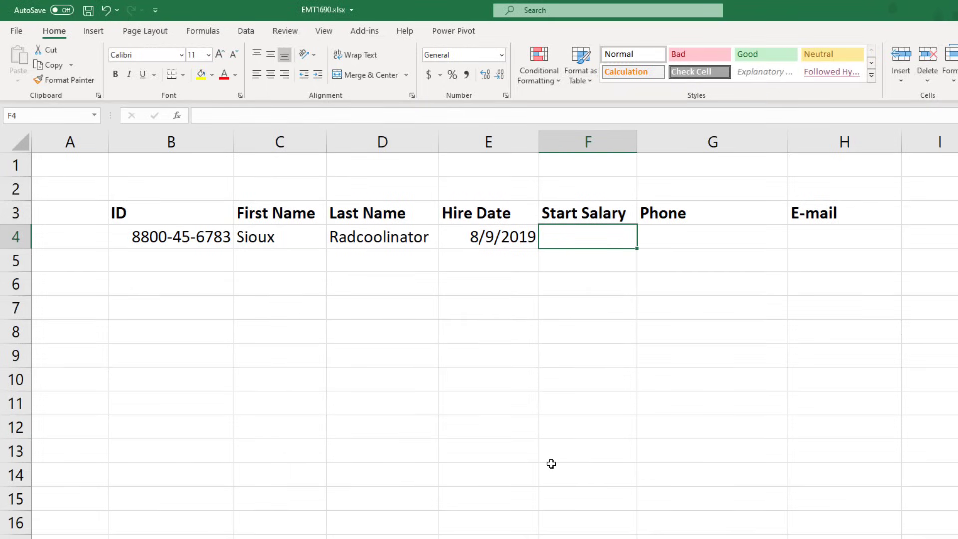
{"action": "type", "text": "69430"}
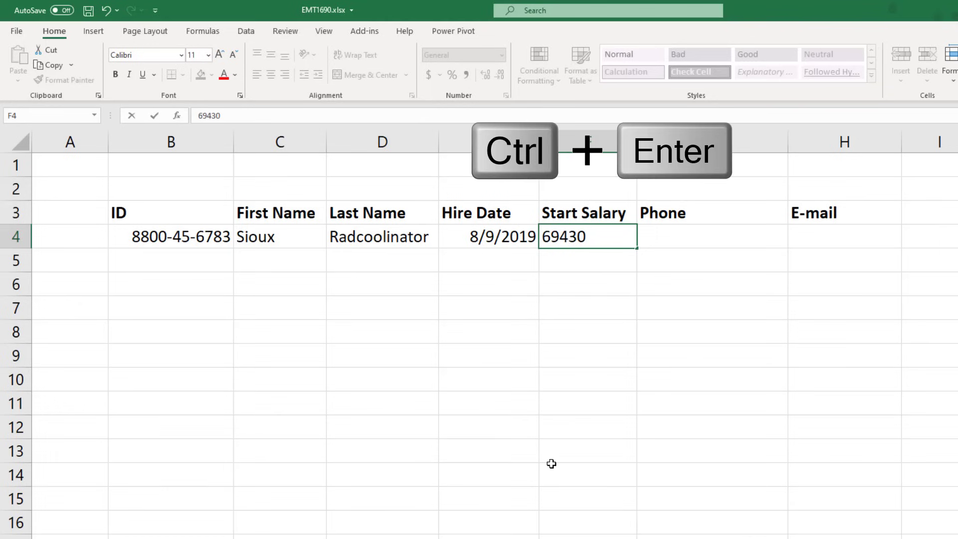
{"action": "key", "text": "ctrl+Return"}
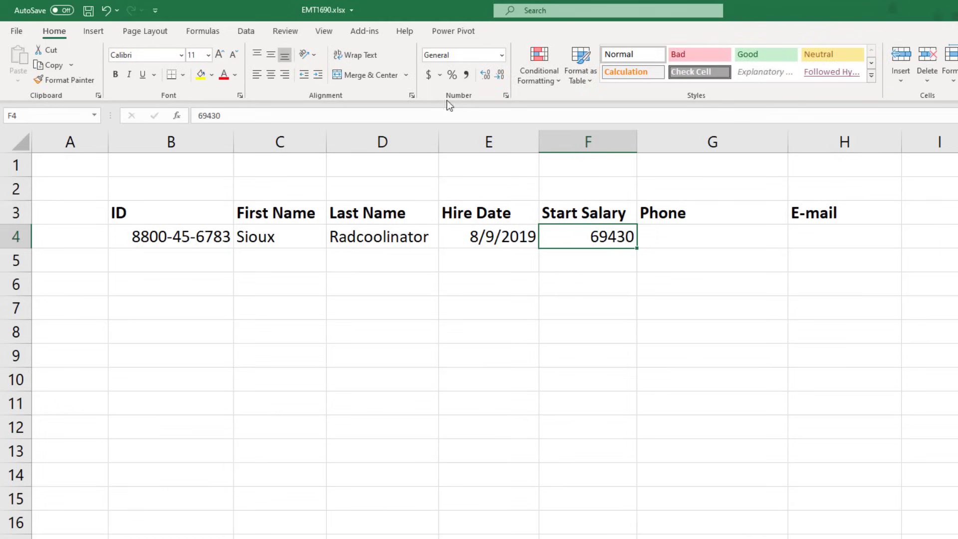
{"action": "left_click", "coordinate": [501, 56]}
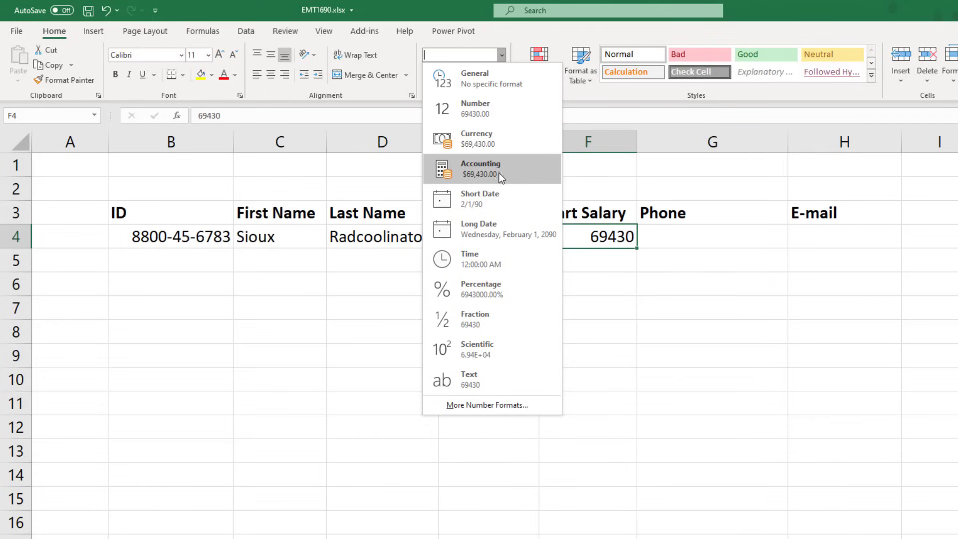
{"action": "left_click", "coordinate": [486, 142]}
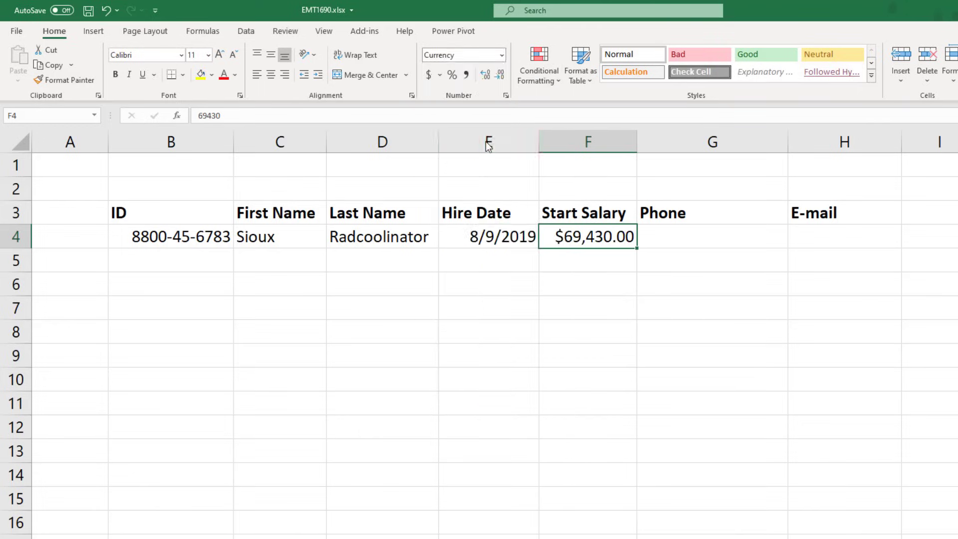
- Enter the employee's phone number in G4 and apply the Special Phone Number format
{"action": "key", "text": "Tab"}
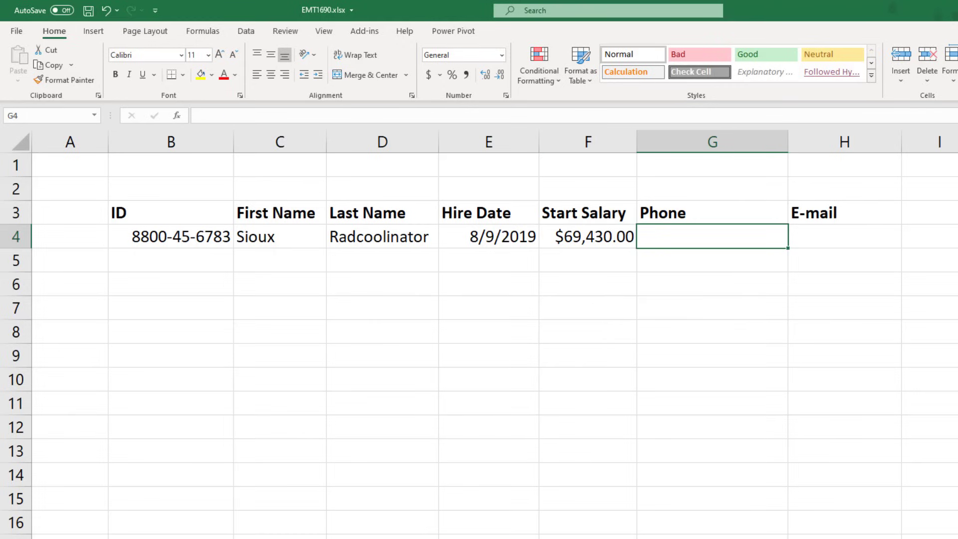
{"action": "key", "text": "ctrl+Return"}
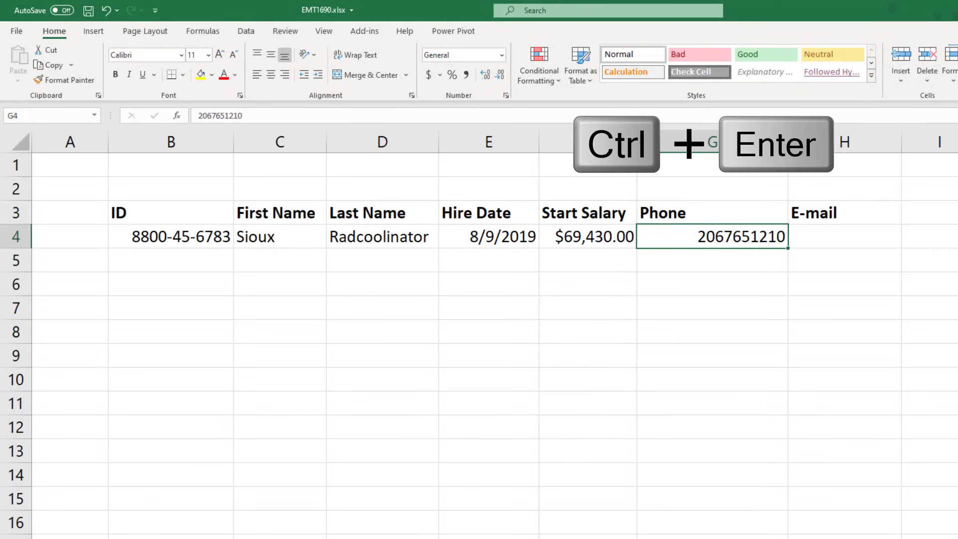
{"action": "left_click", "coordinate": [505, 96]}
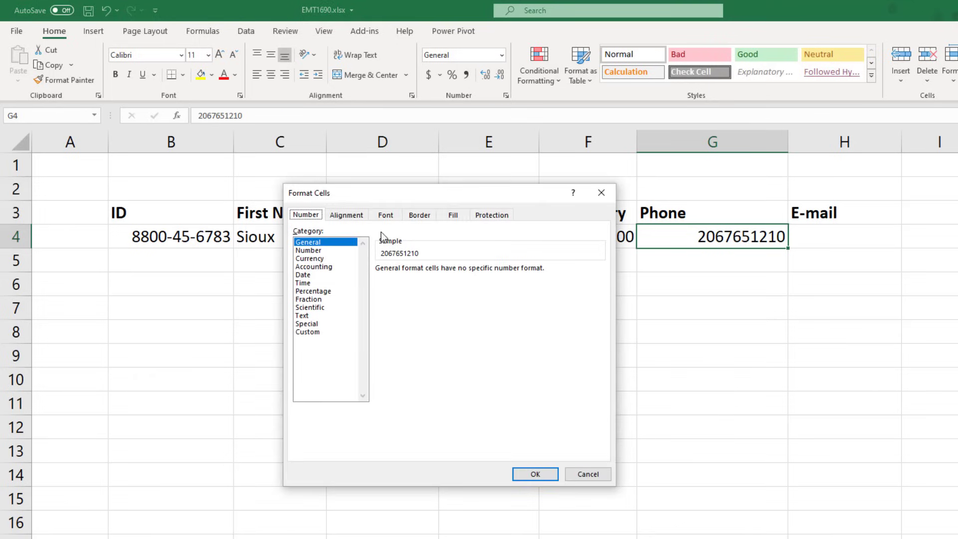
{"action": "left_click", "coordinate": [318, 324]}
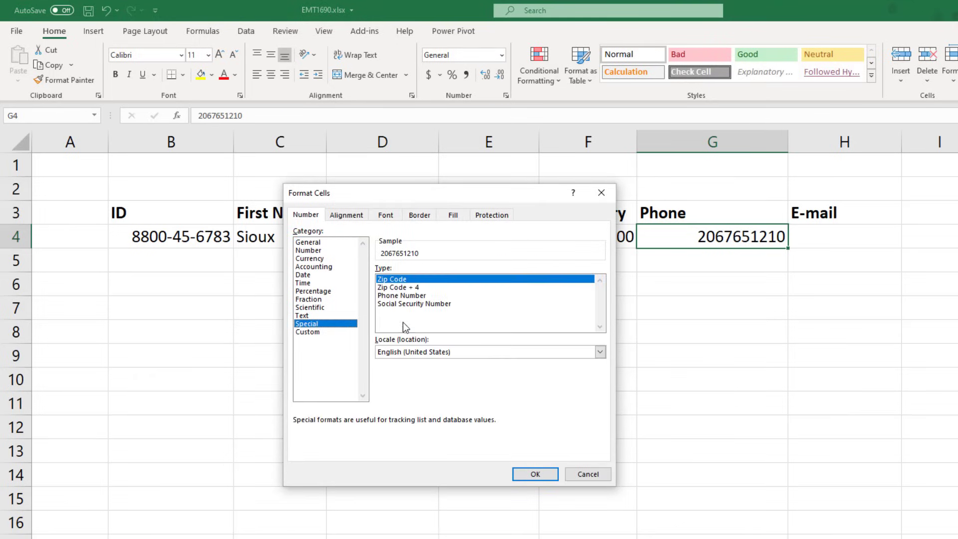
{"action": "left_click", "coordinate": [400, 296]}
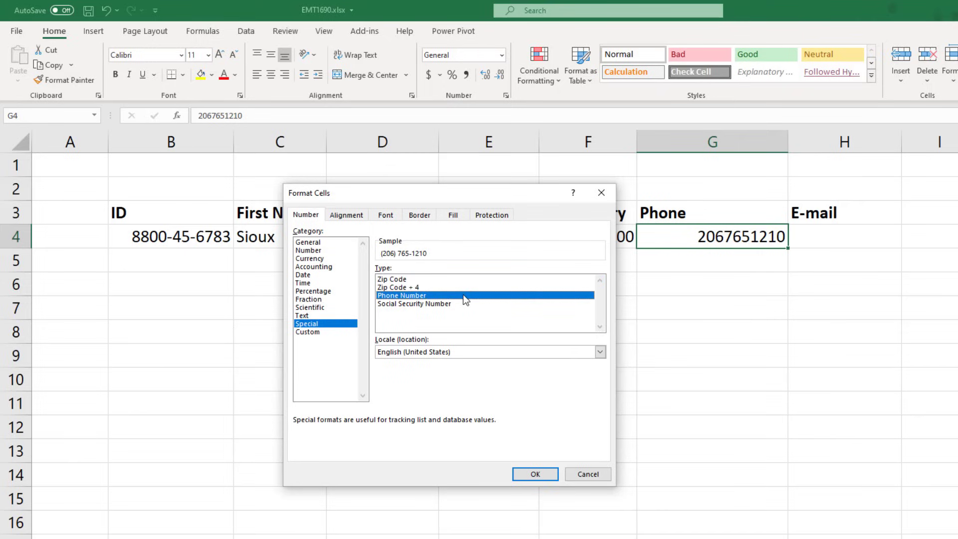
{"action": "left_click", "coordinate": [541, 473]}
{"action": "key", "text": "Tab"}
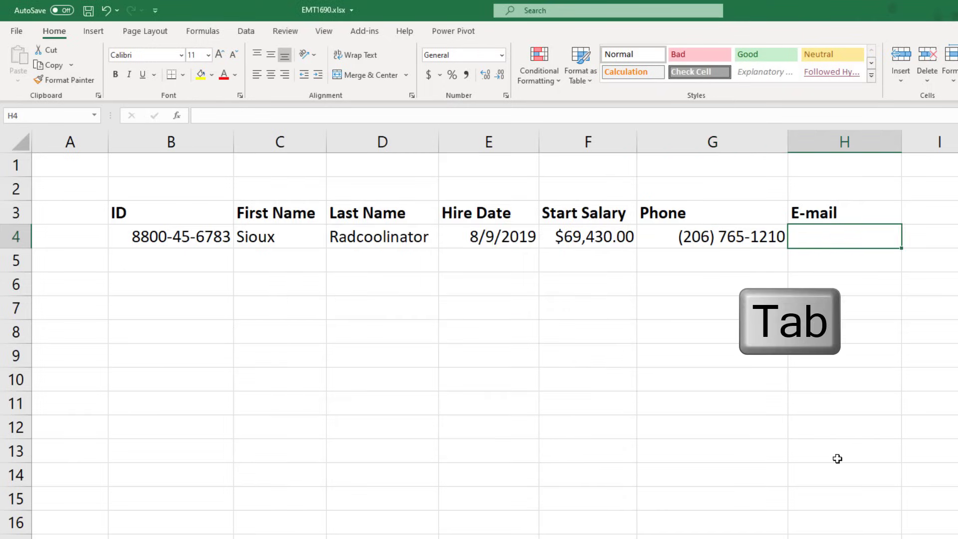
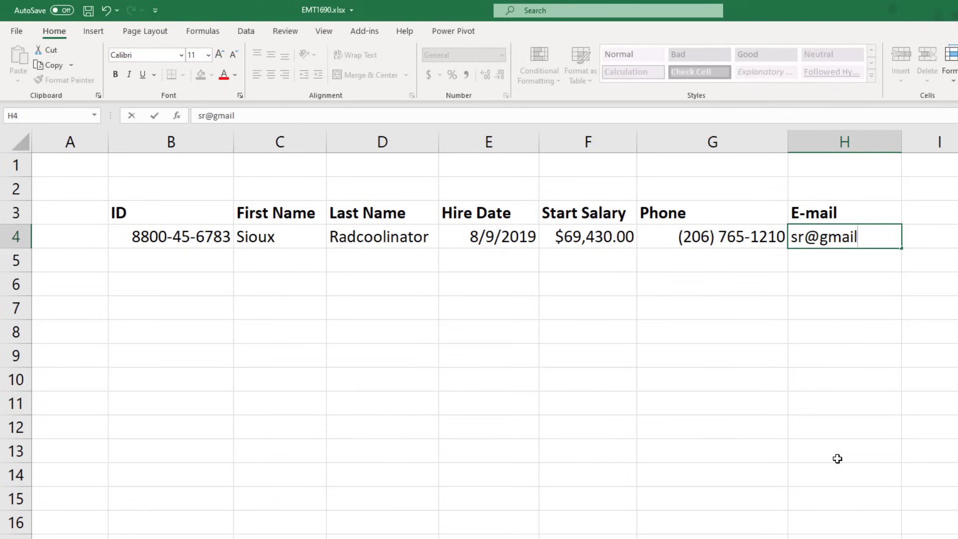
- Enter the employee's e-mail address in H4 and check its hyperlink options
{"action": "key", "text": "ctrl+Return"}
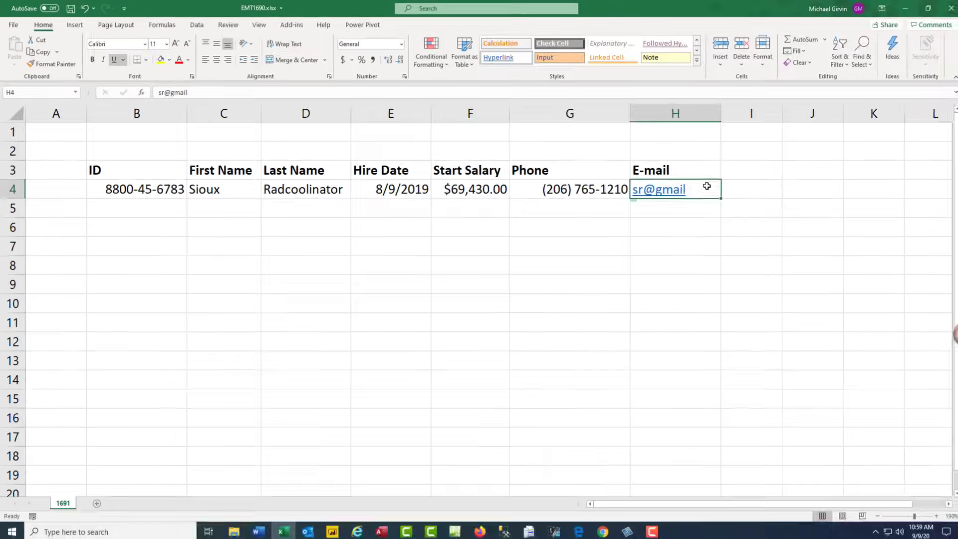
{"action": "right_click", "coordinate": [827, 221]}
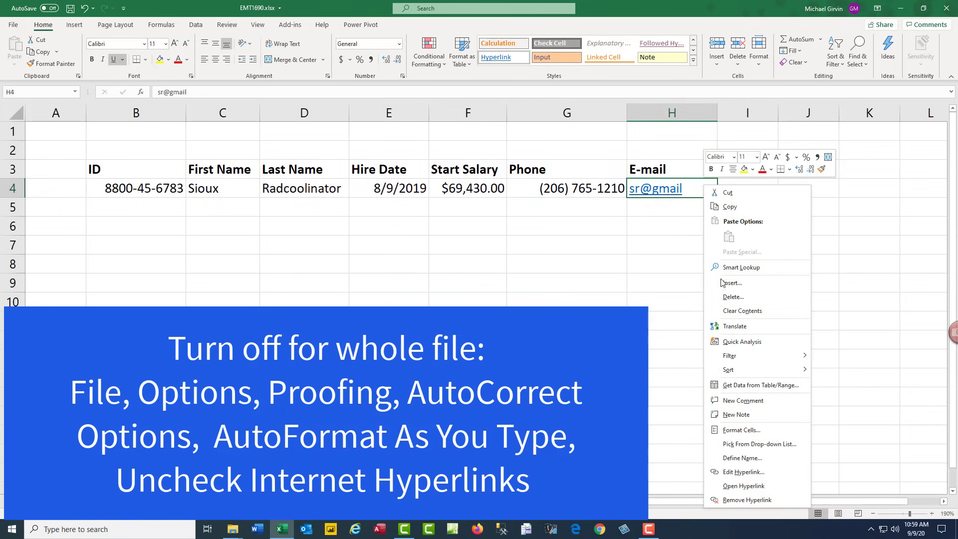
{"action": "key", "text": "Escape"}
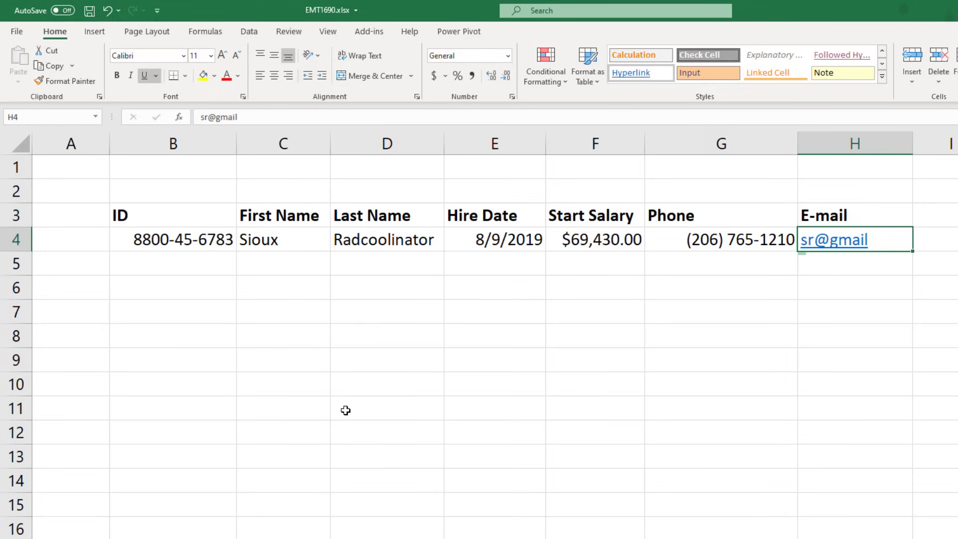
- Select the ID header cell B3 and bring up the Insert ribbon commands
{"action": "left_click", "coordinate": [381, 219]}
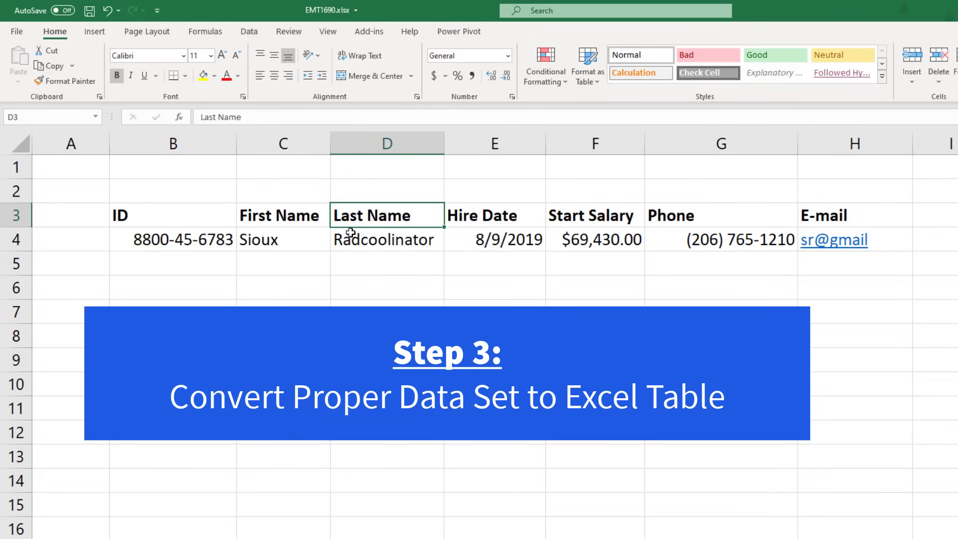
{"action": "left_click", "coordinate": [160, 220]}
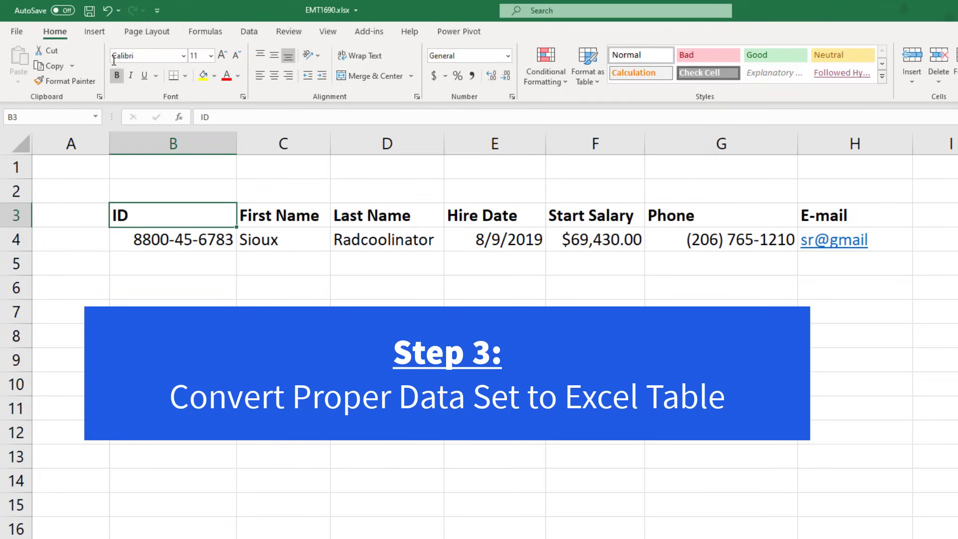
{"action": "left_click", "coordinate": [93, 32]}
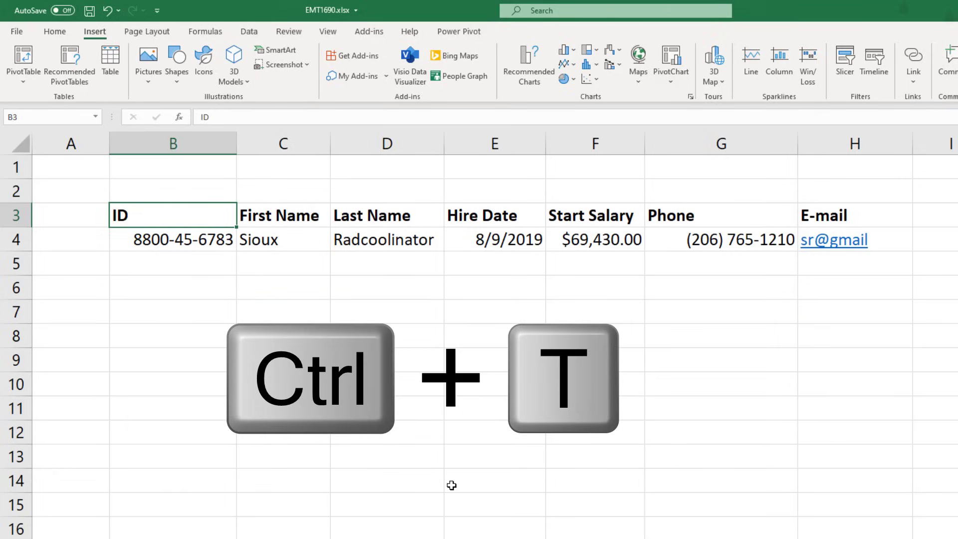
- Convert the range $B$3:$H$4 into a table with headers using Ctrl+T
{"action": "key", "text": "ctrl+t"}
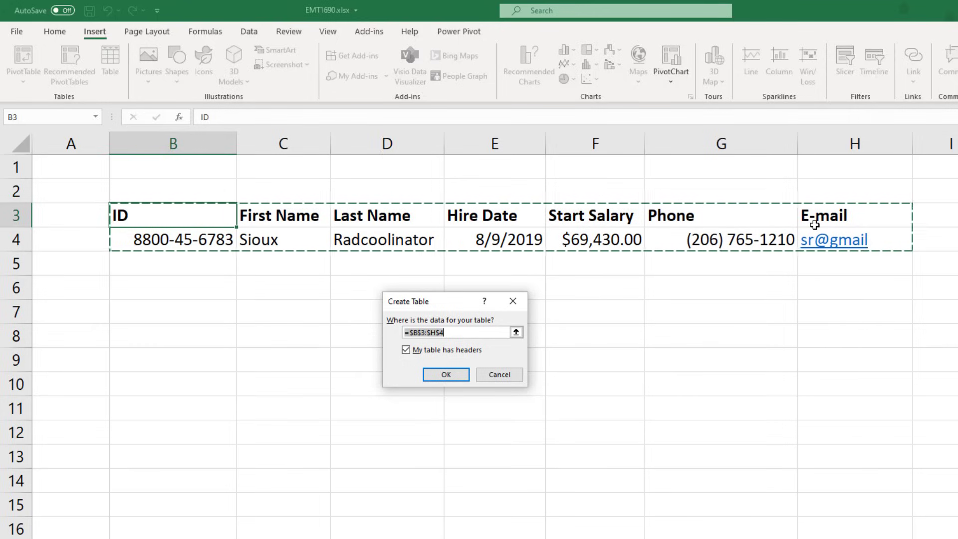
{"action": "left_click", "coordinate": [464, 374]}
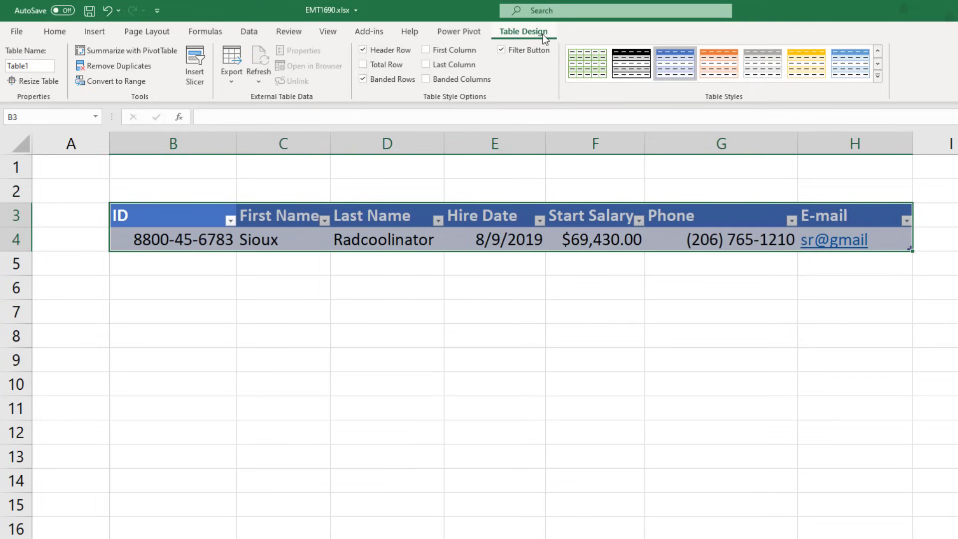
- Change the Table Name box in Table Design from Table1 to EmployeeTable
{"action": "left_click", "coordinate": [411, 307]}
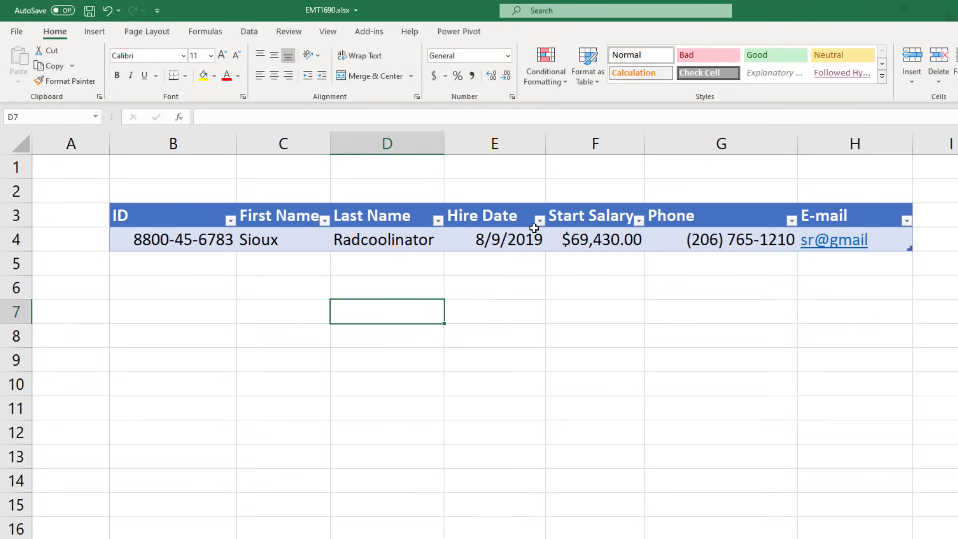
{"action": "left_click", "coordinate": [518, 216]}
{"action": "left_click", "coordinate": [534, 34]}
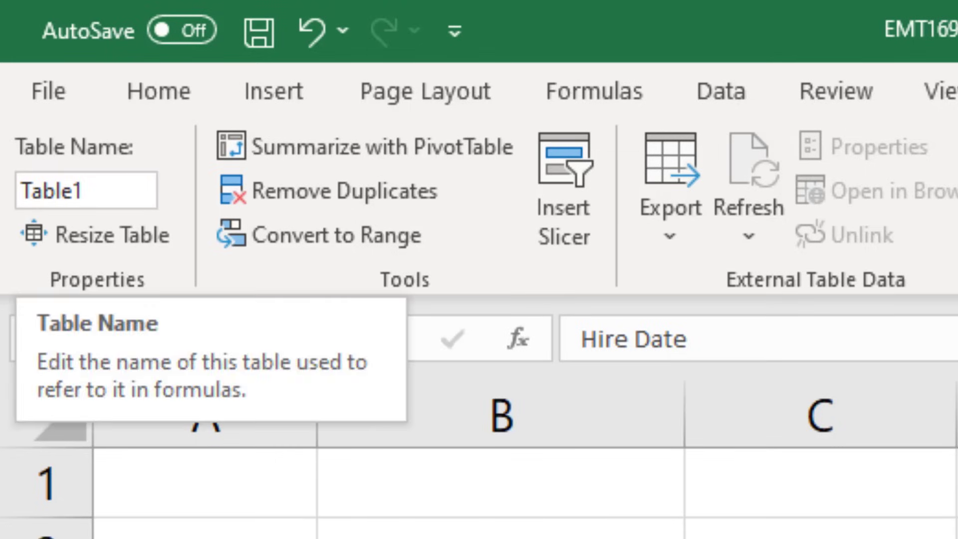
{"action": "left_click", "coordinate": [149, 197]}
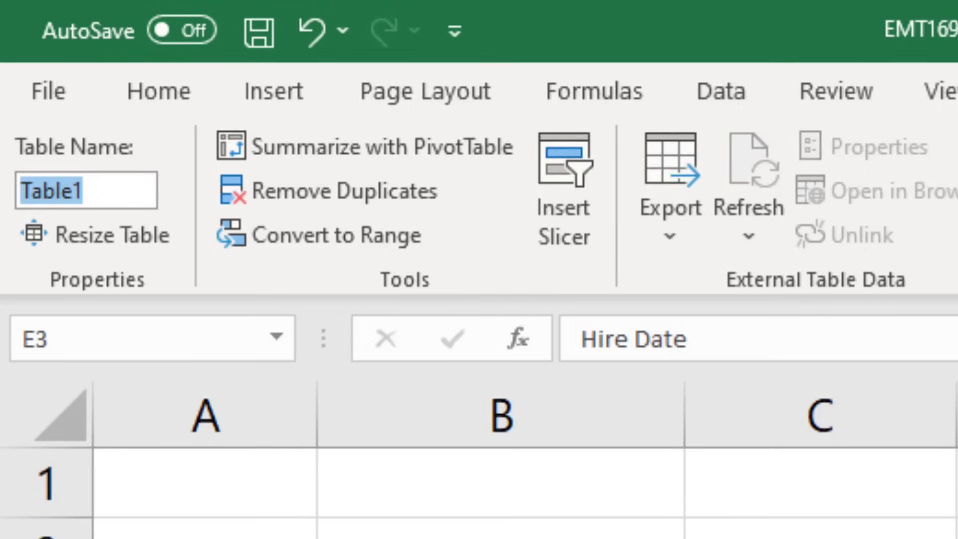
{"action": "type", "text": "Employ"}
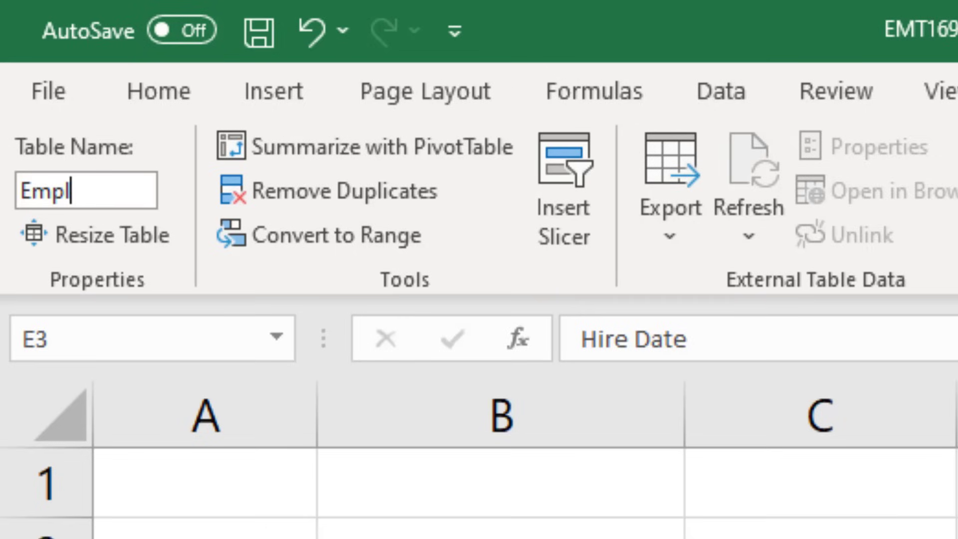
{"action": "type", "text": "eeTable"}
{"action": "key", "text": "Return"}
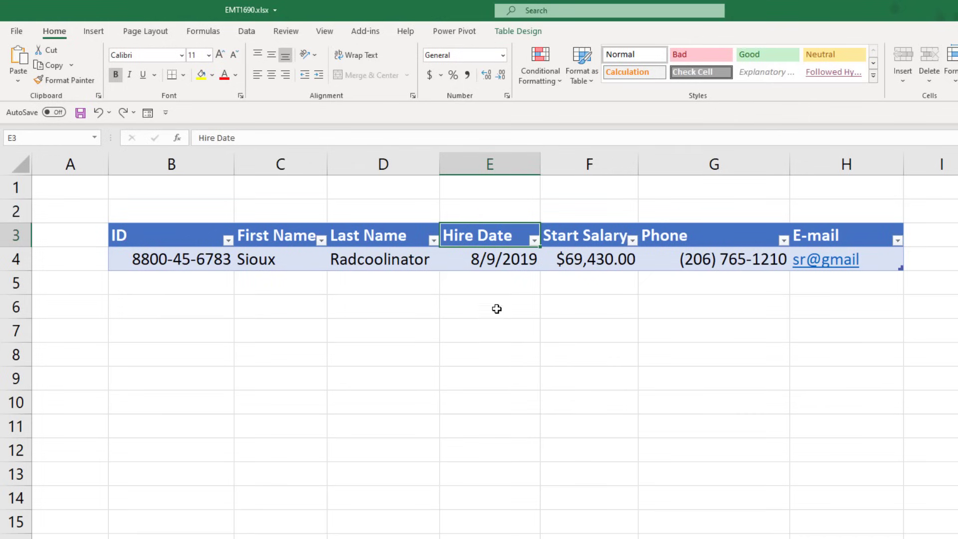
{"action": "left_click", "coordinate": [147, 288]}
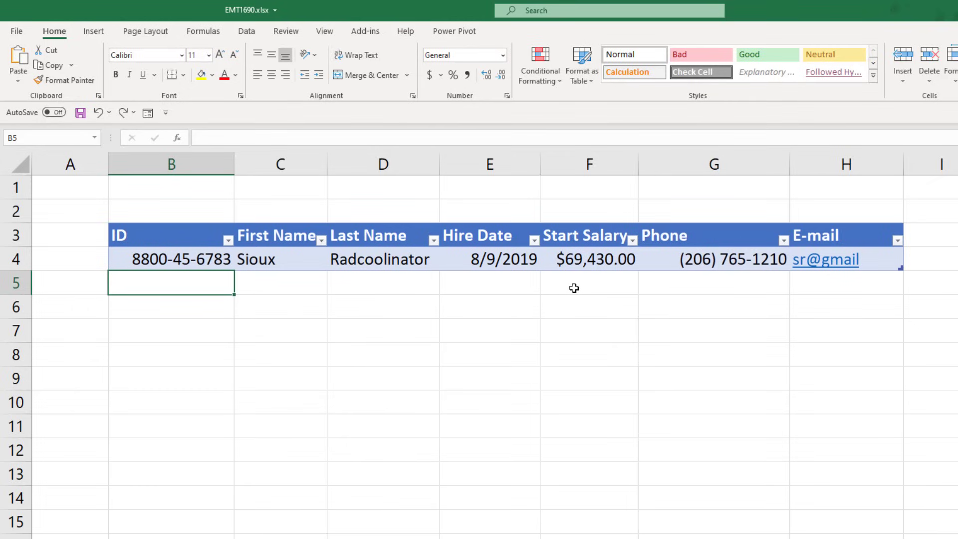
{"action": "left_click", "coordinate": [519, 243]}
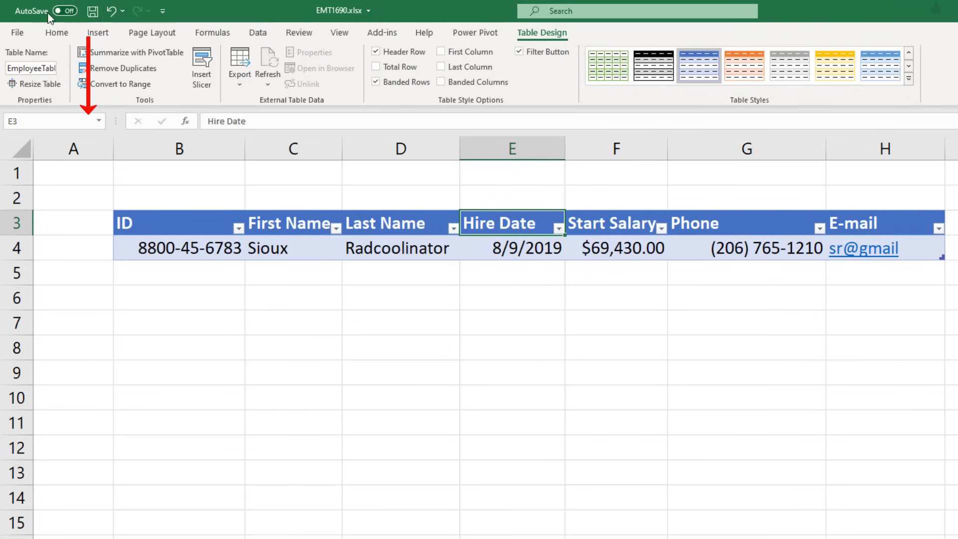
- Show the Quick Access Toolbar below the ribbon and bring up its customization options
{"action": "left_click", "coordinate": [162, 14]}
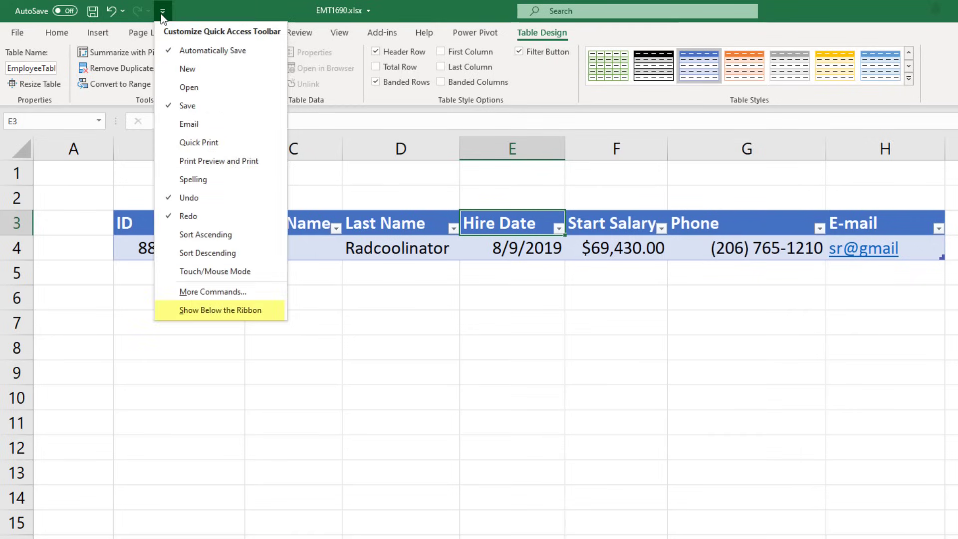
{"action": "left_click", "coordinate": [277, 315]}
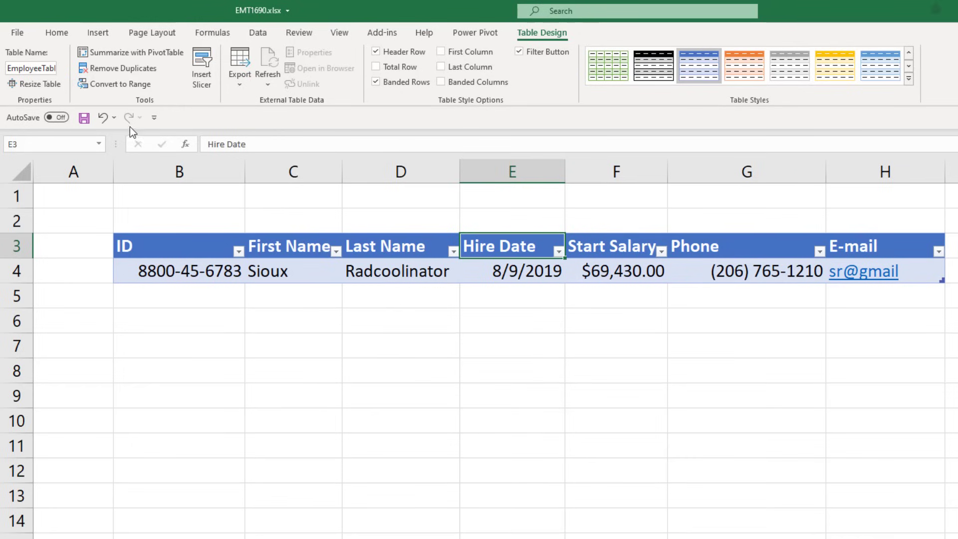
{"action": "left_click", "coordinate": [153, 118]}
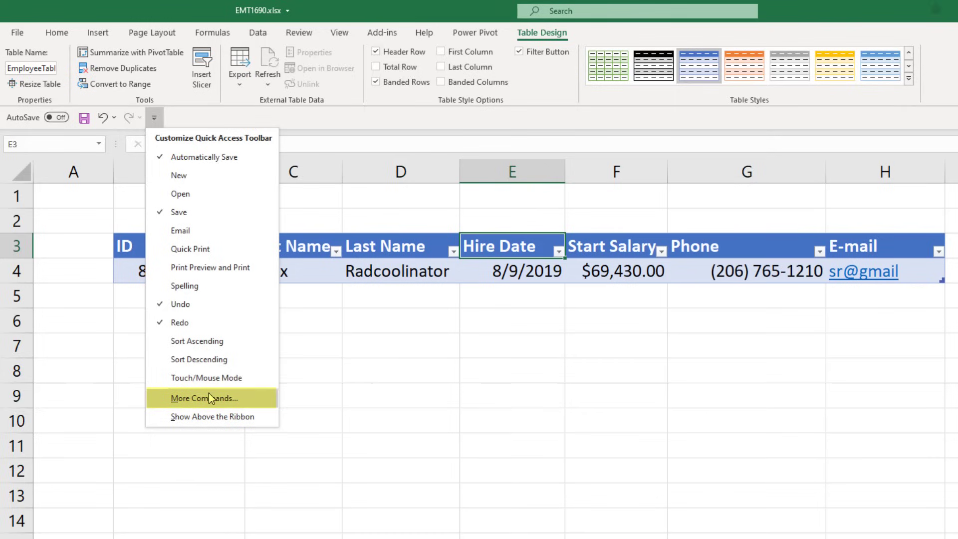
{"action": "left_click", "coordinate": [130, 192]}
{"action": "right_click", "coordinate": [46, 118]}
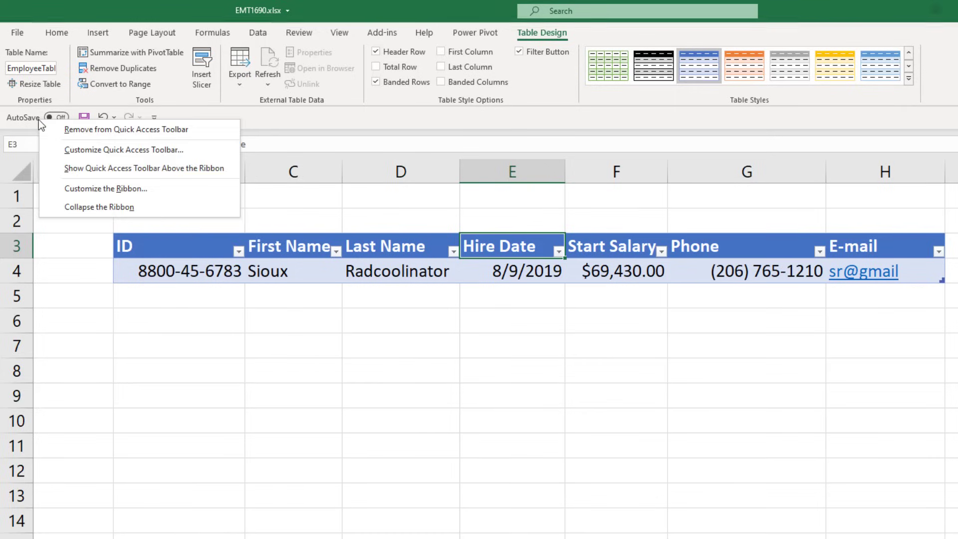
- From All Commands, add Form... to the Quick Access Toolbar and confirm with OK
{"action": "left_click", "coordinate": [110, 151]}
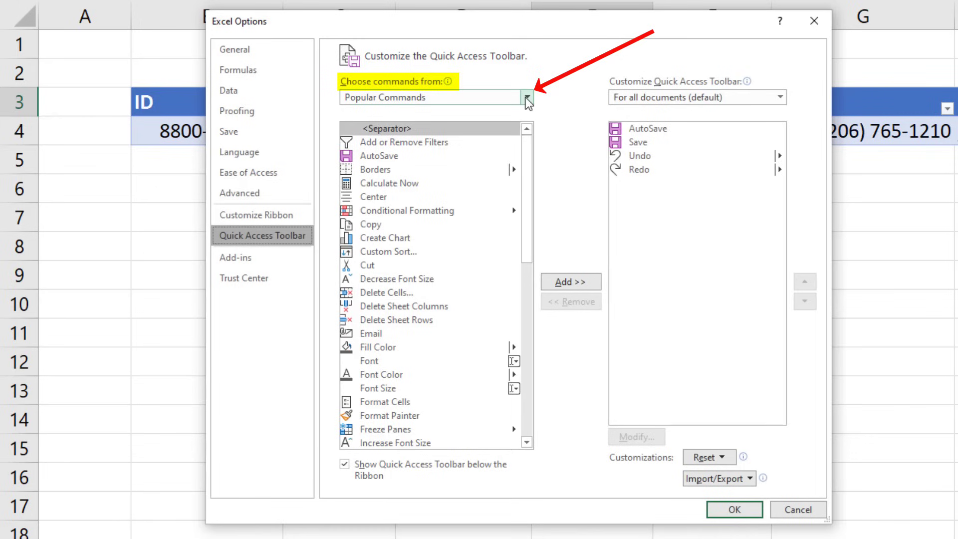
{"action": "left_click", "coordinate": [527, 97]}
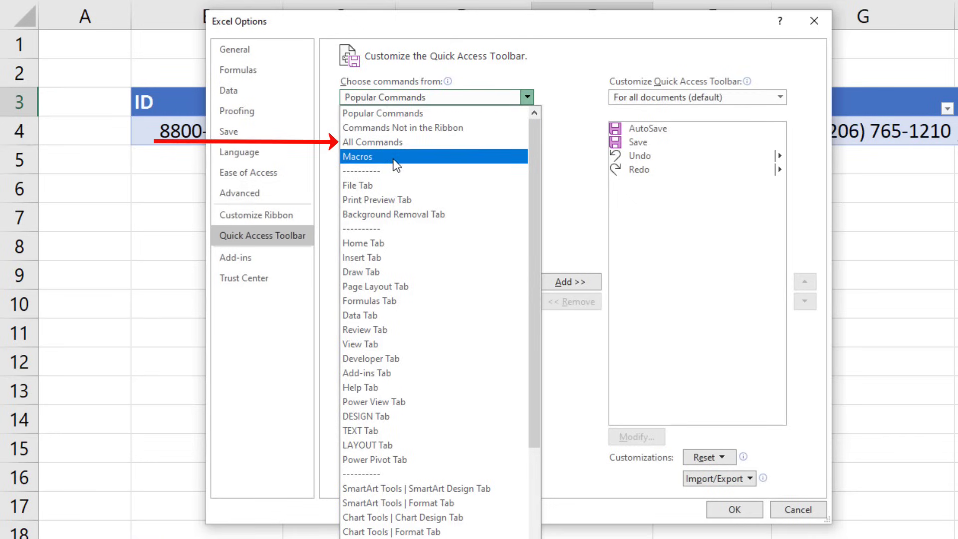
{"action": "left_click", "coordinate": [392, 142]}
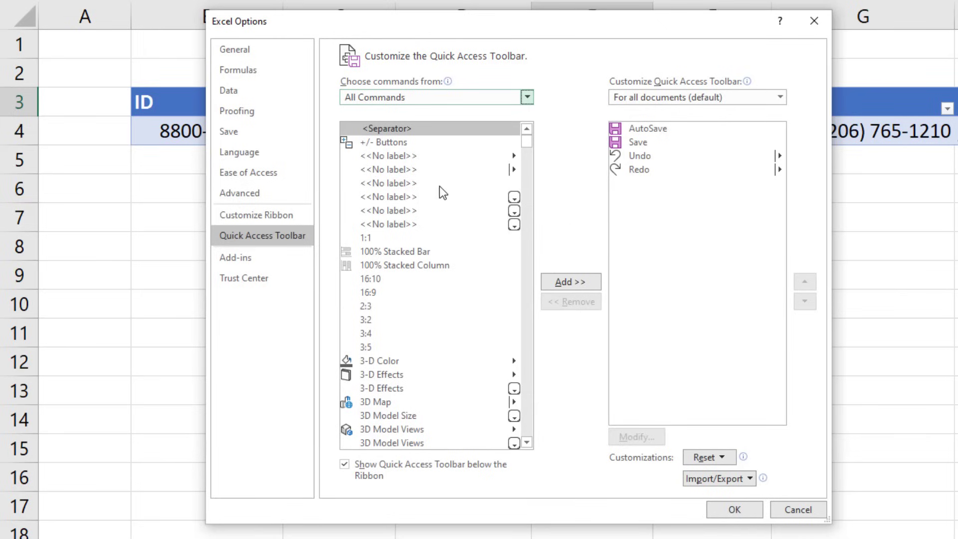
{"action": "left_click", "coordinate": [387, 309]}
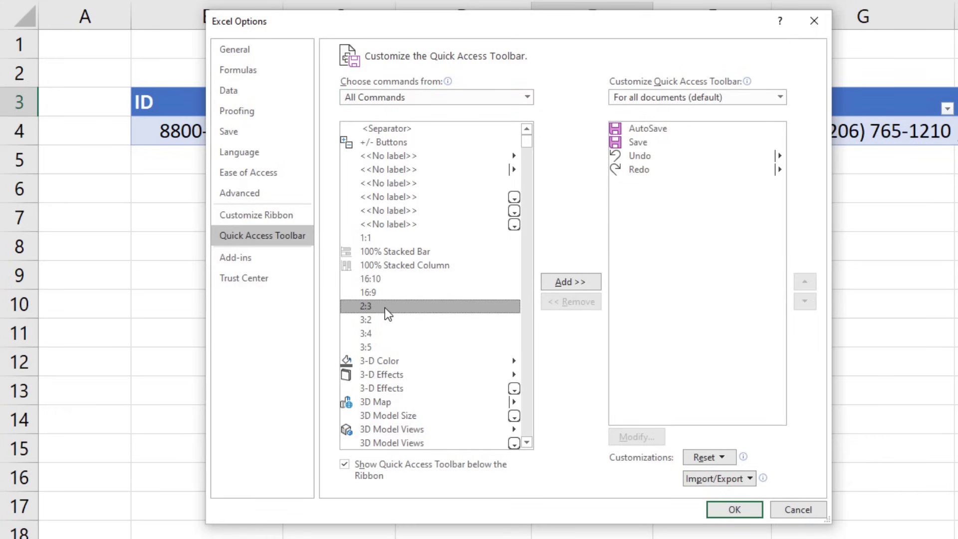
{"action": "key", "text": "f"}
{"action": "scroll", "coordinate": [385, 307], "scroll_direction": "down", "scroll_amount": 8}
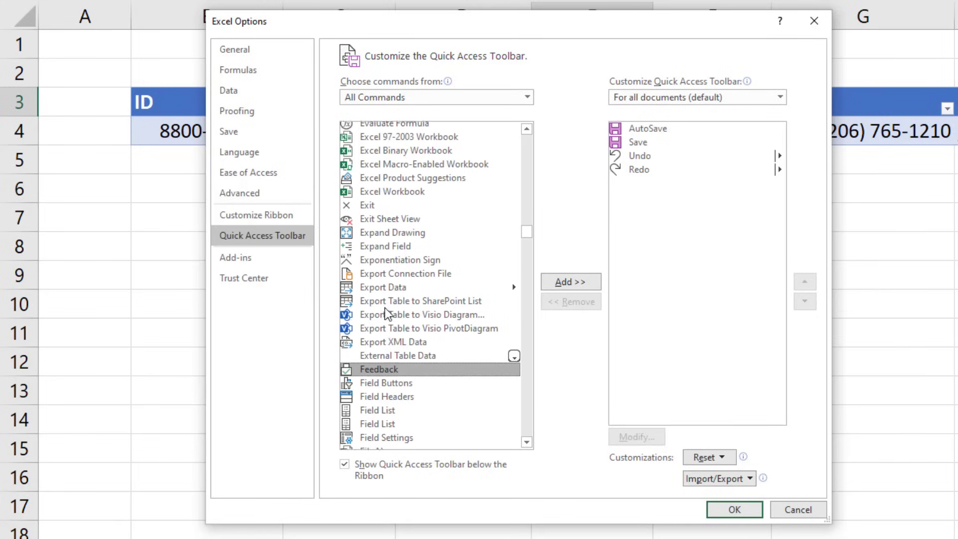
{"action": "scroll", "coordinate": [415, 311], "scroll_direction": "down", "scroll_amount": 10}
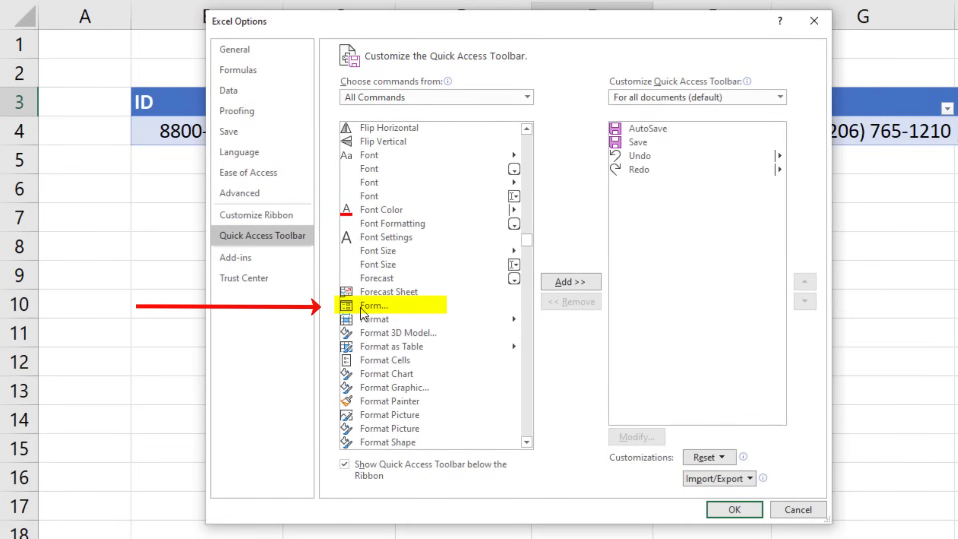
{"action": "left_click", "coordinate": [361, 308]}
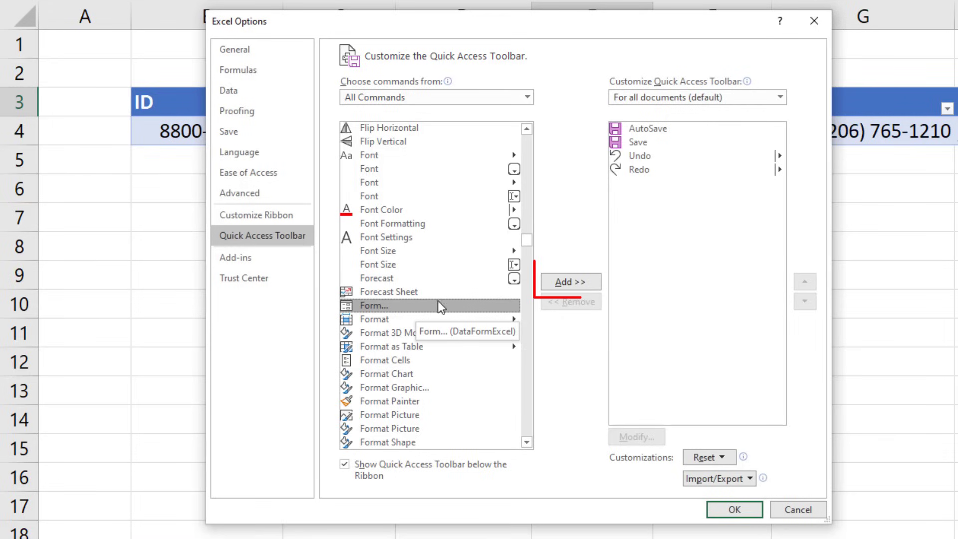
{"action": "left_click", "coordinate": [565, 283]}
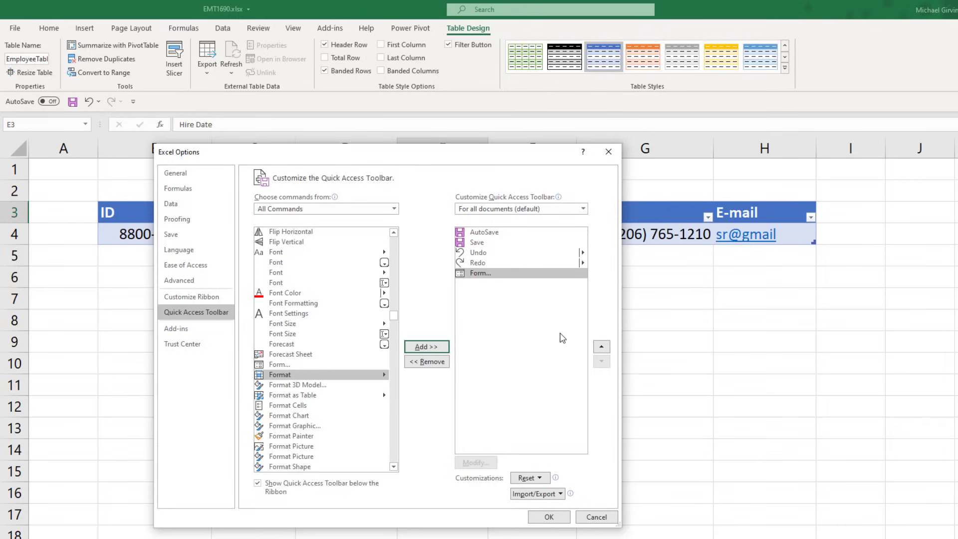
{"action": "left_click", "coordinate": [549, 516]}
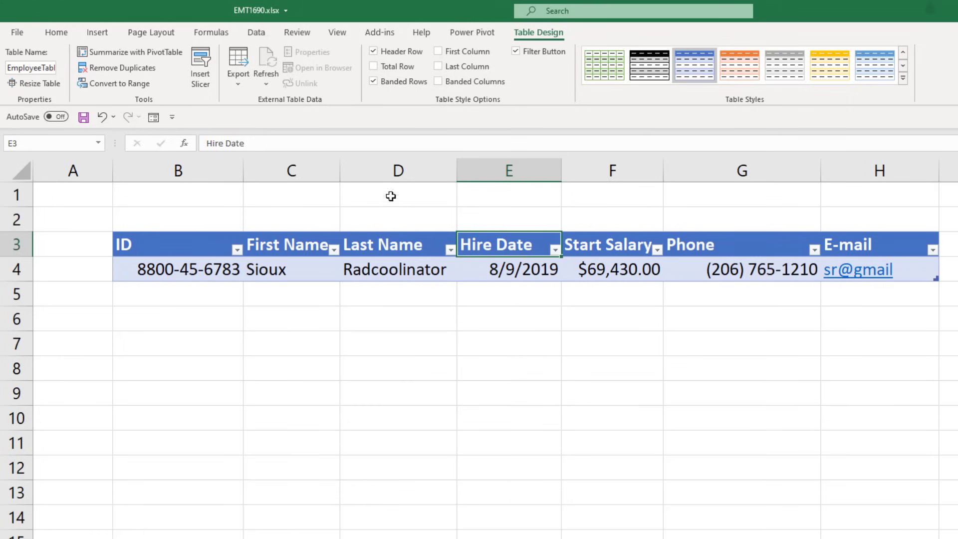
- Open the EmployeeTable data form from the Form button and start a new record
{"action": "left_click", "coordinate": [507, 270]}
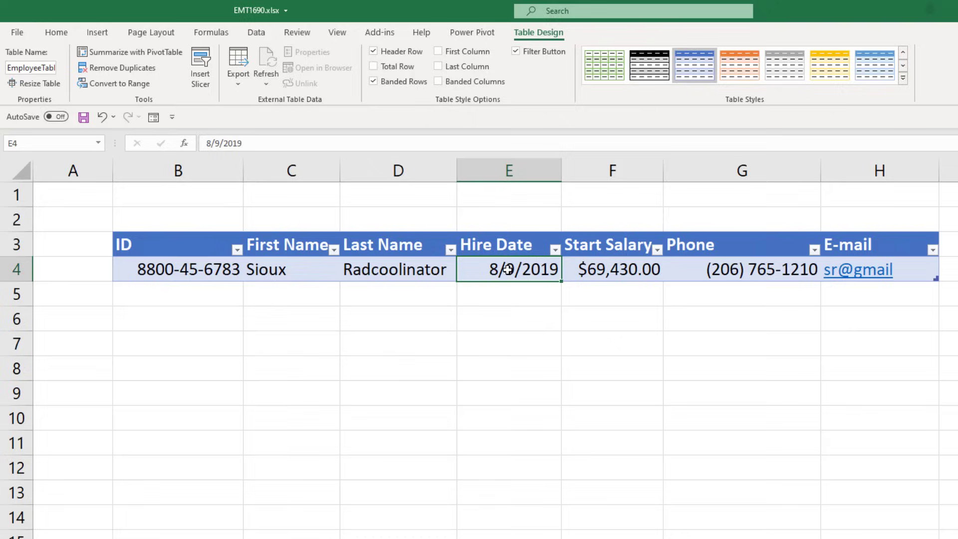
{"action": "left_click", "coordinate": [153, 117]}
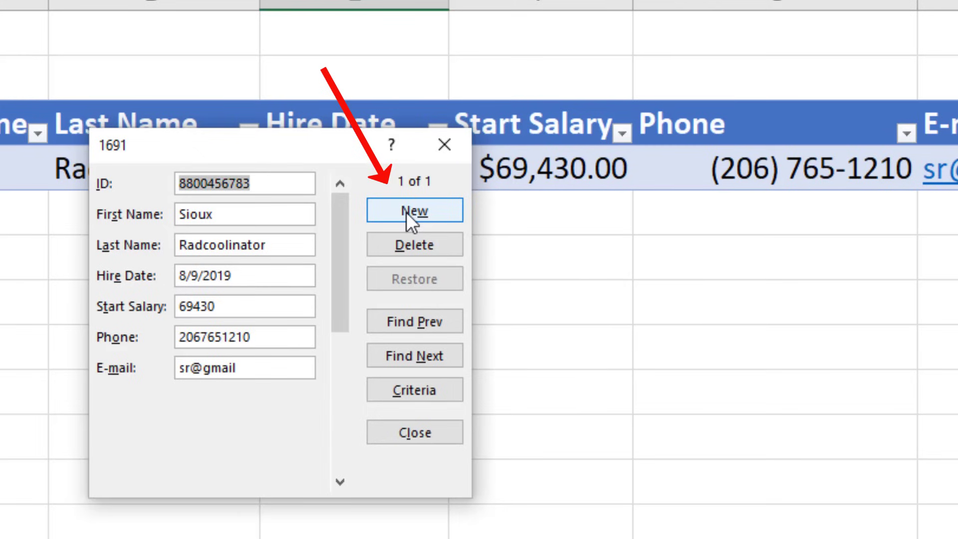
{"action": "left_click", "coordinate": [537, 293]}
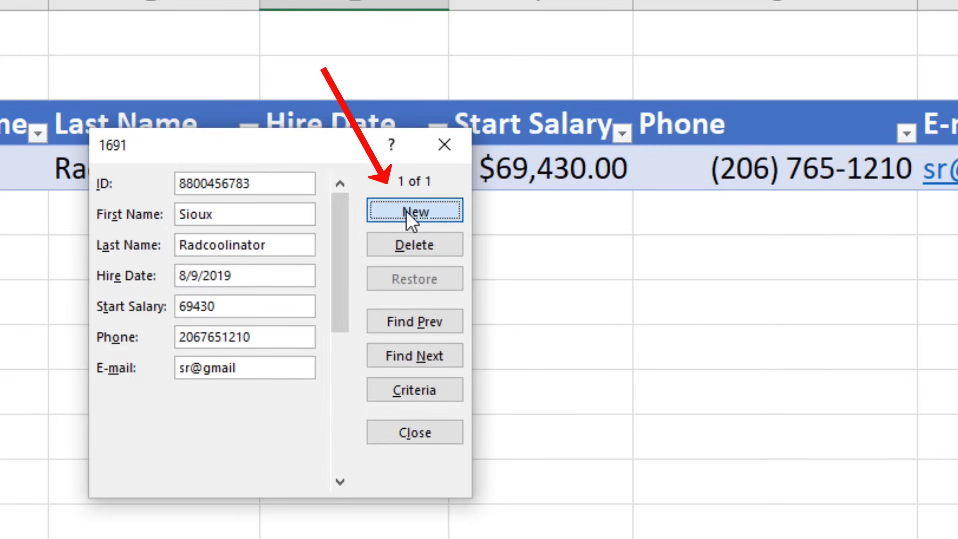
- Enter the new employee's ID number, first name and last name
{"action": "type", "text": "8800436512"}
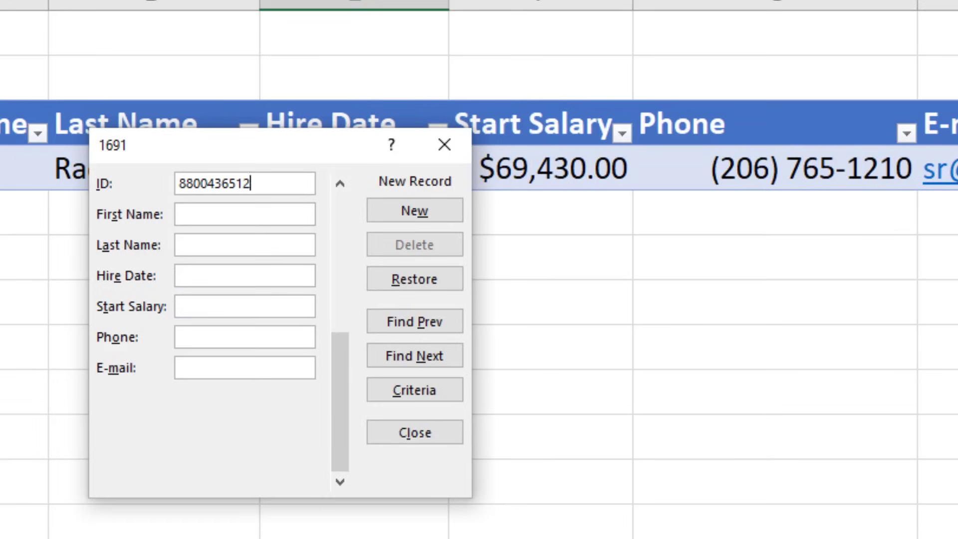
{"action": "key", "text": "Tab"}
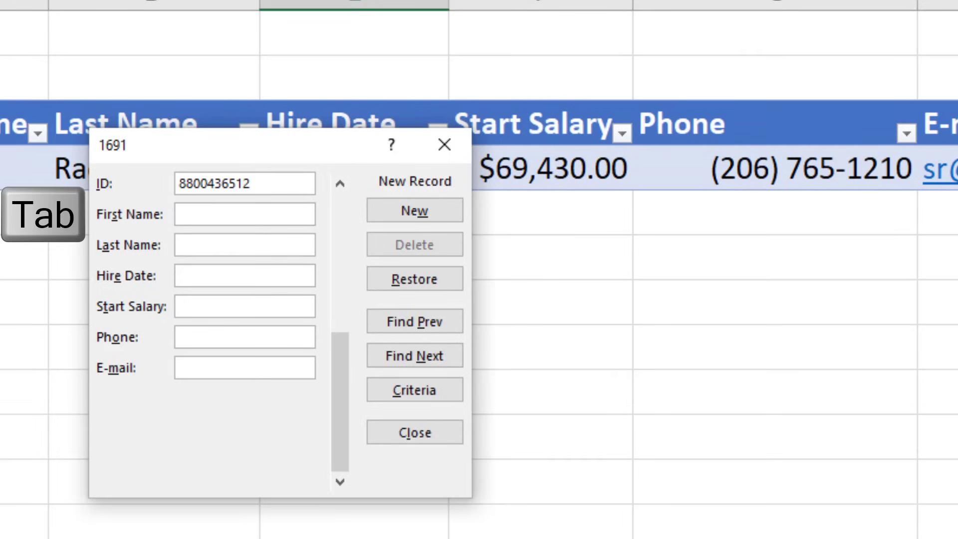
{"action": "key", "text": "Tab"}
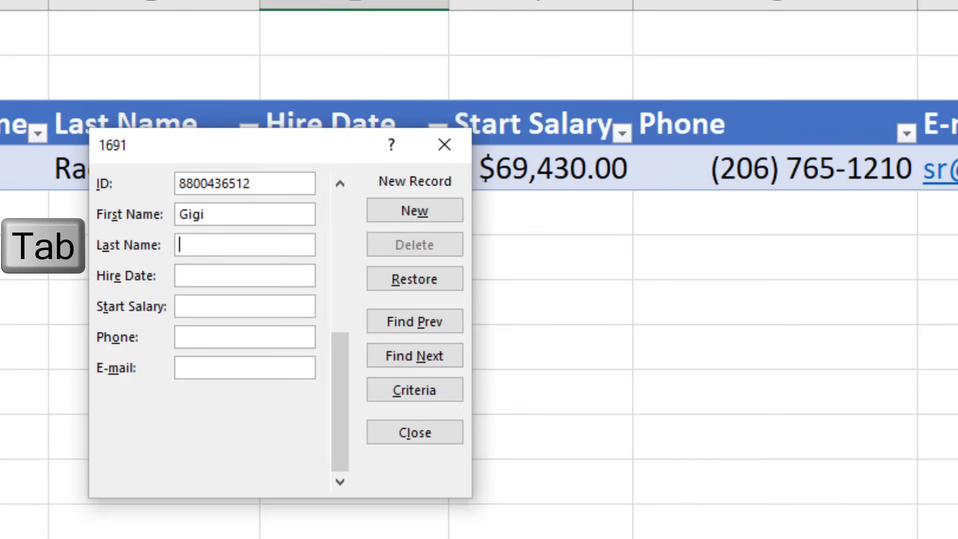
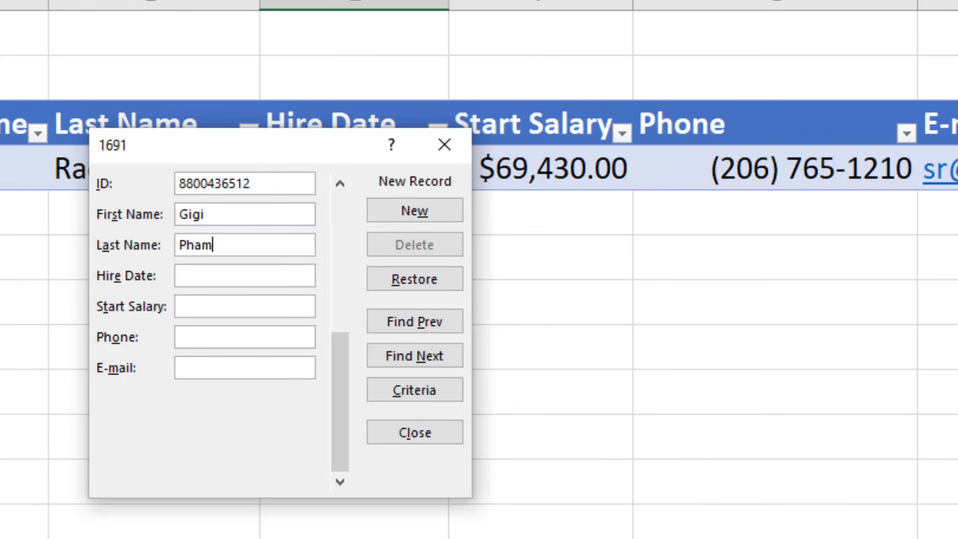
{"action": "key", "text": "Tab"}
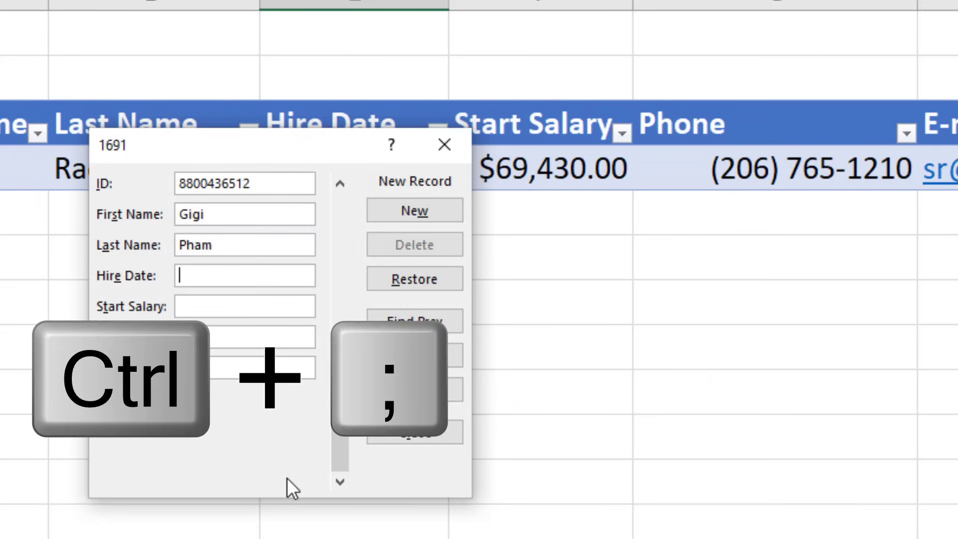
- Fill in hire date 9/9/2020, salary 71000, phone and e-mail, then add the record
{"action": "key", "text": "ctrl+semicolon"}
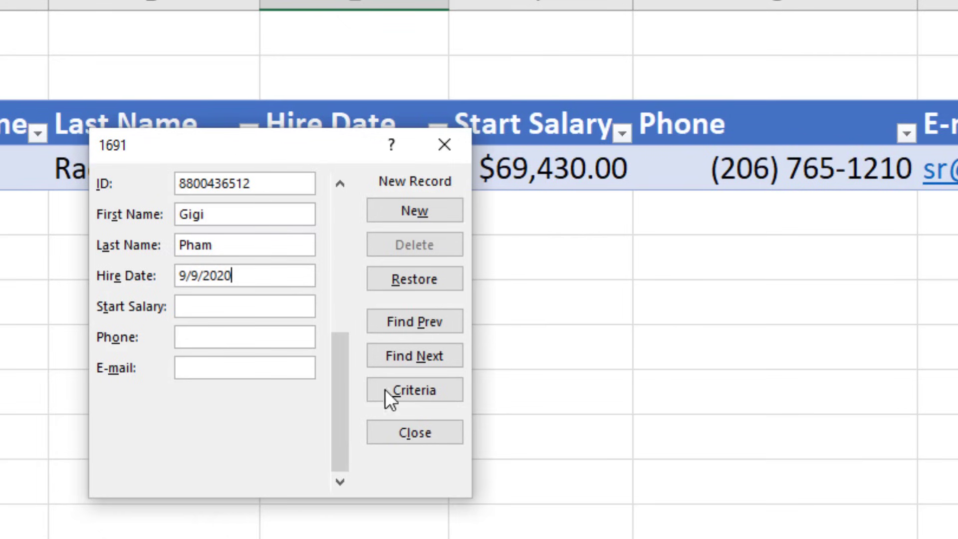
{"action": "key", "text": "Tab"}
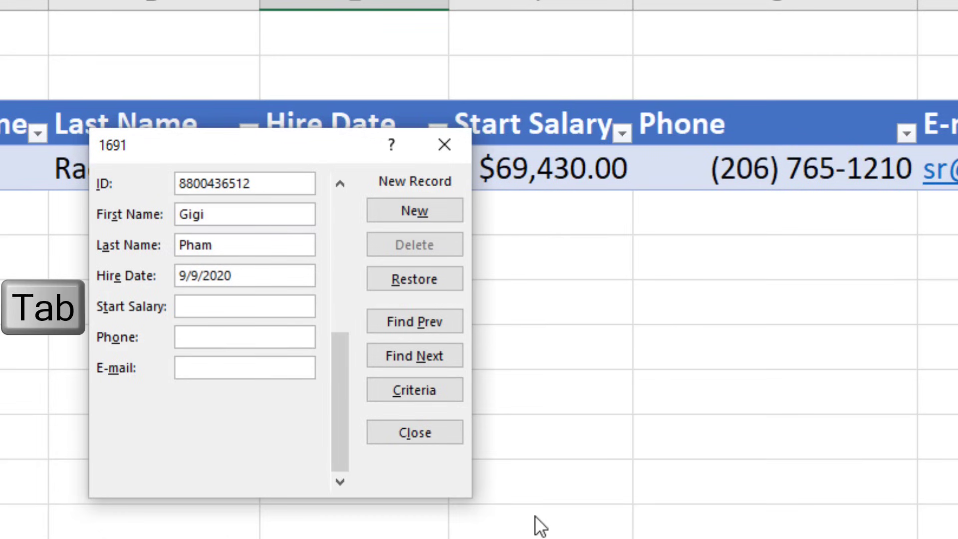
{"action": "type", "text": "71000"}
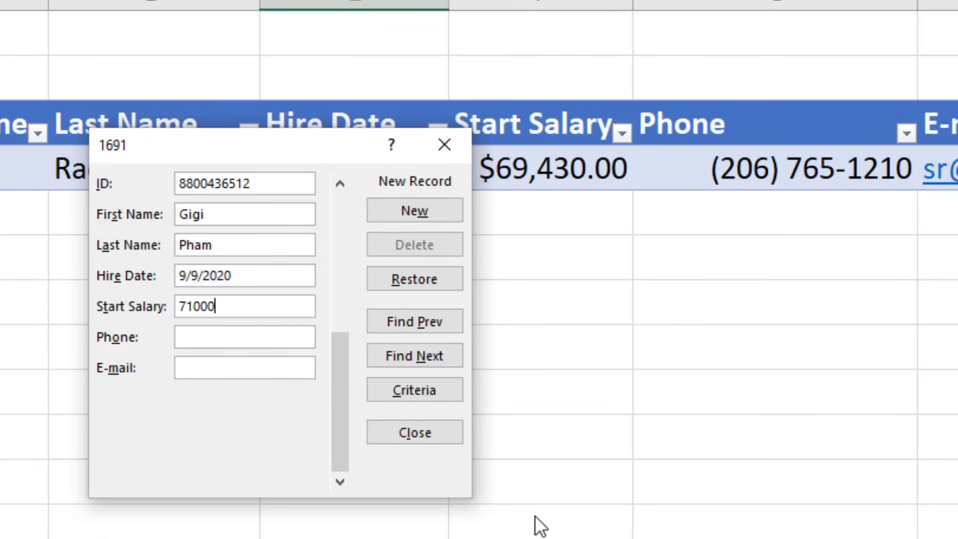
{"action": "key", "text": "Tab"}
{"action": "key", "text": "Tab"}
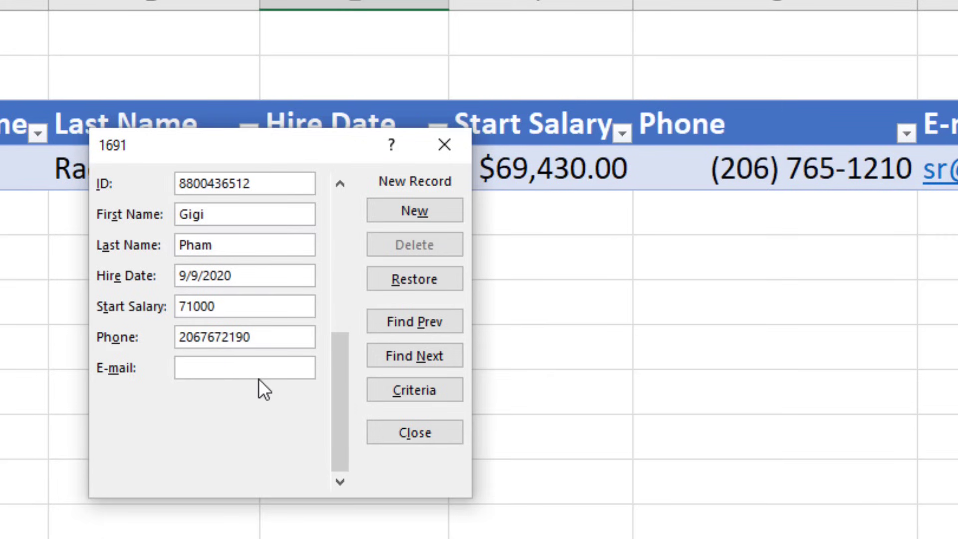
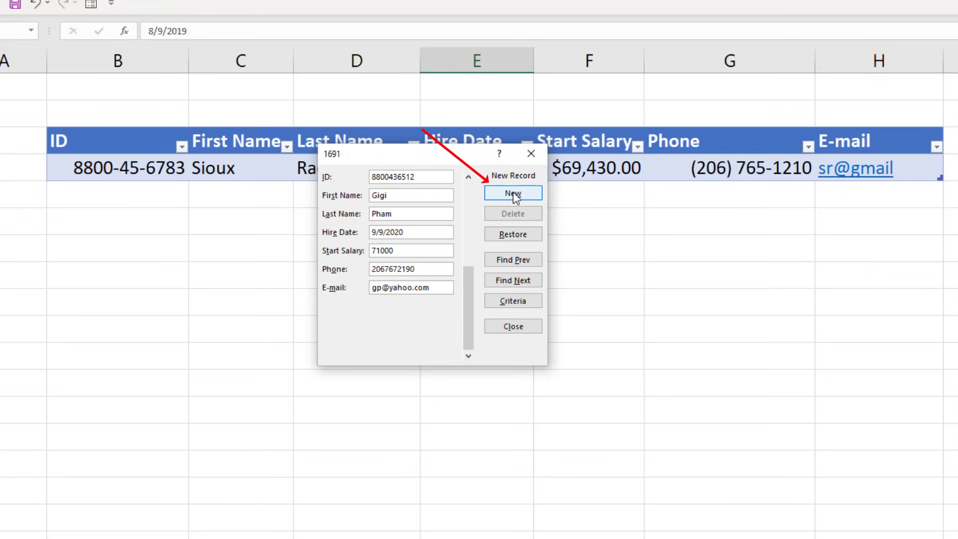
{"action": "left_click", "coordinate": [414, 210]}
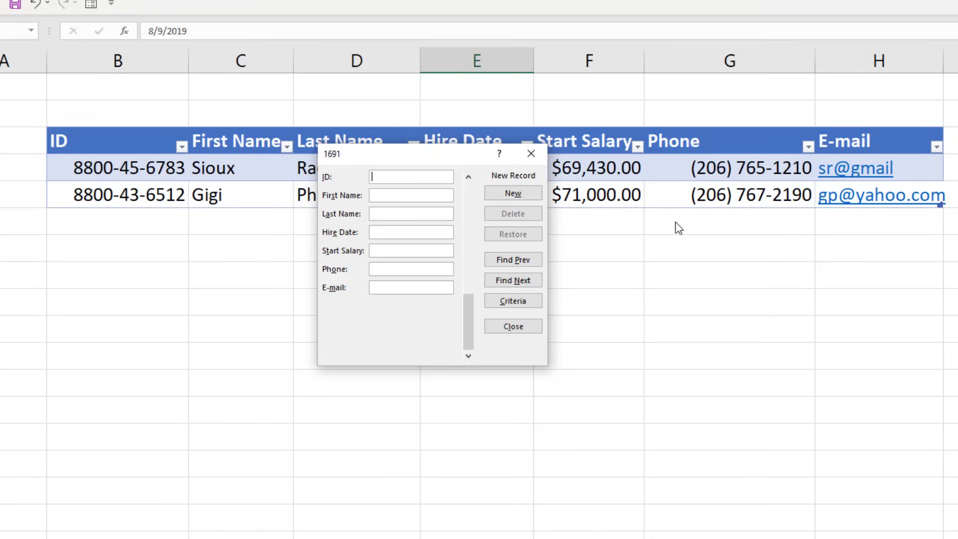
- Add a record with the employee's ID, name, hire date 9/9/2020, salary 77500, phone and e-mail
{"action": "type", "text": "8800233441"}
{"action": "key", "text": "Tab"}
{"action": "key", "text": "Tab"}
{"action": "key", "text": "Tab"}
{"action": "type", "text": "9/9/2020"}
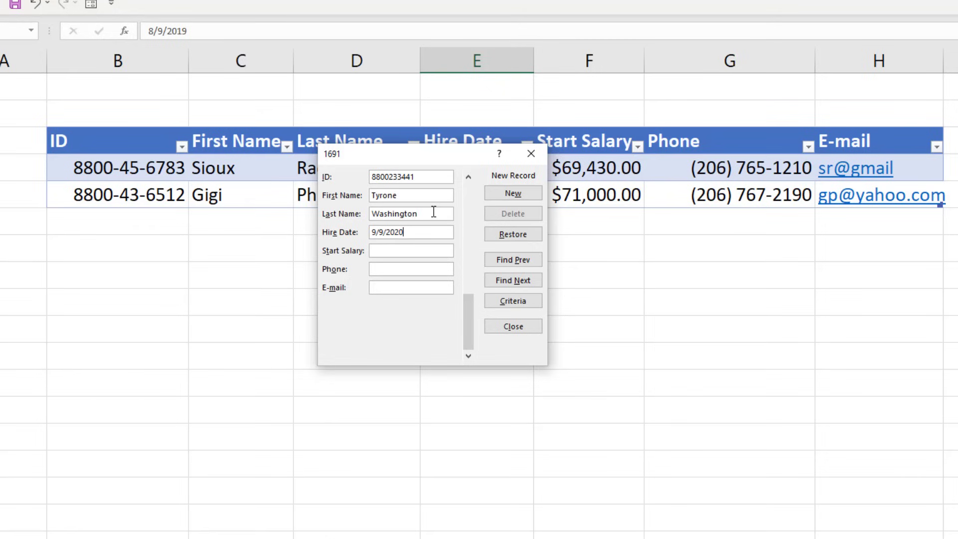
{"action": "key", "text": "Tab"}
{"action": "type", "text": "77500"}
{"action": "key", "text": "Tab"}
{"action": "key", "text": "Tab"}
{"action": "key", "text": "Tab"}
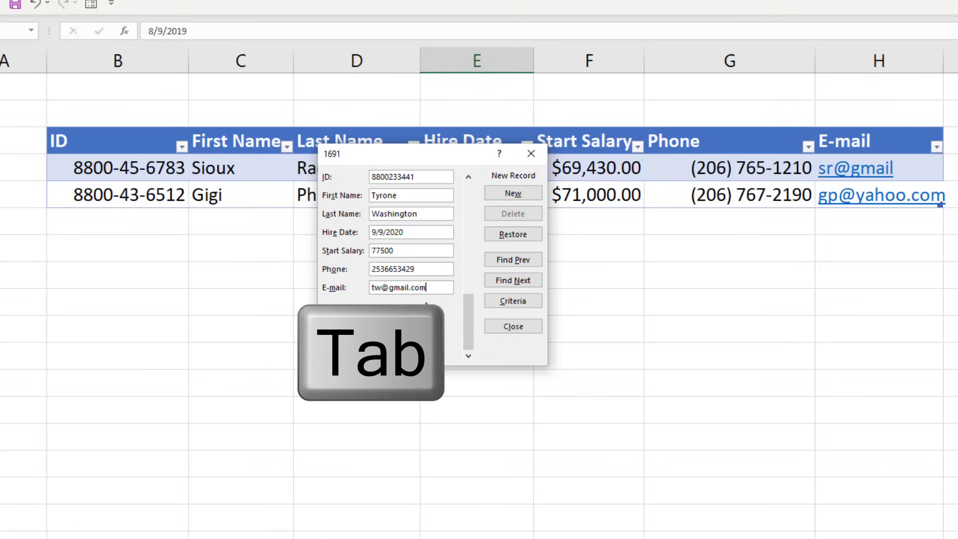
{"action": "key", "text": "Tab"}
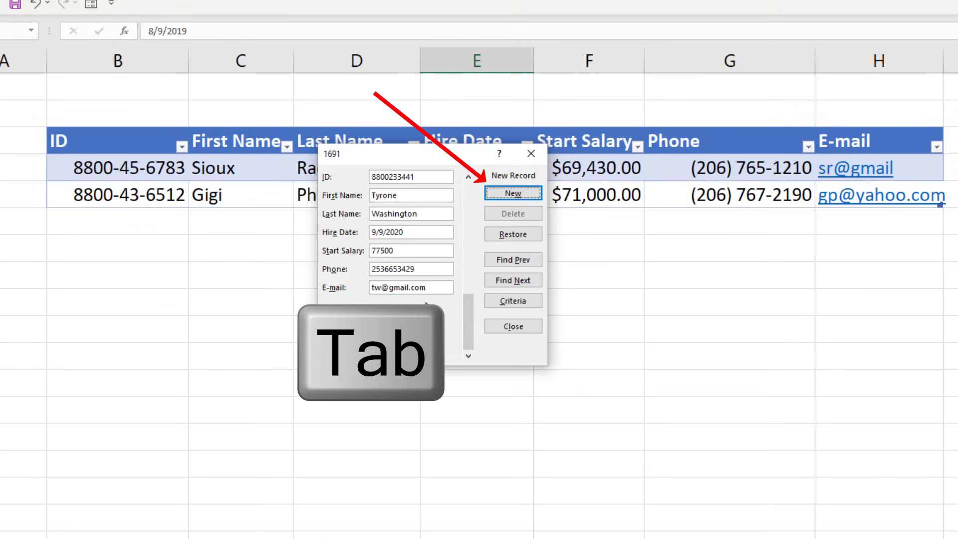
{"action": "key", "text": "Return"}
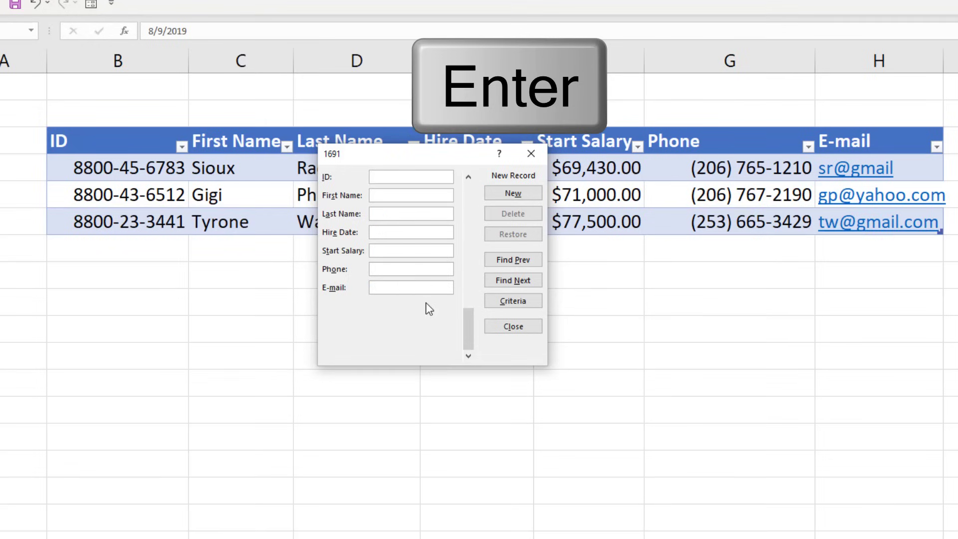
- Enter another employee hired 9/9/2020 at salary 80000 with ID, name, phone and e-mail, then close the form
{"action": "type", "text": "8800875622"}
{"action": "key", "text": "Tab"}
{"action": "key", "text": "Tab"}
{"action": "key", "text": "Tab"}
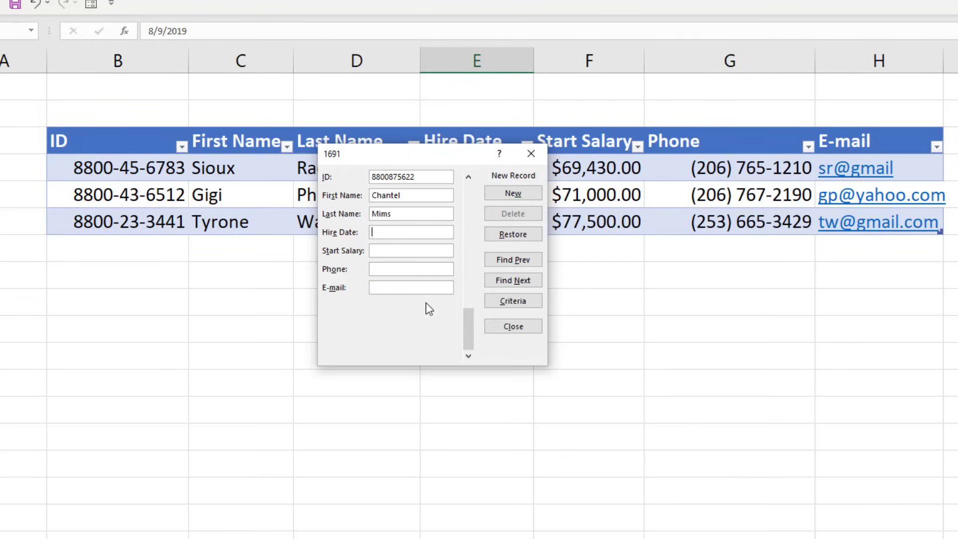
{"action": "type", "text": "9/9/2020"}
{"action": "key", "text": "Tab"}
{"action": "type", "text": "80000"}
{"action": "key", "text": "Tab"}
{"action": "key", "text": "Tab"}
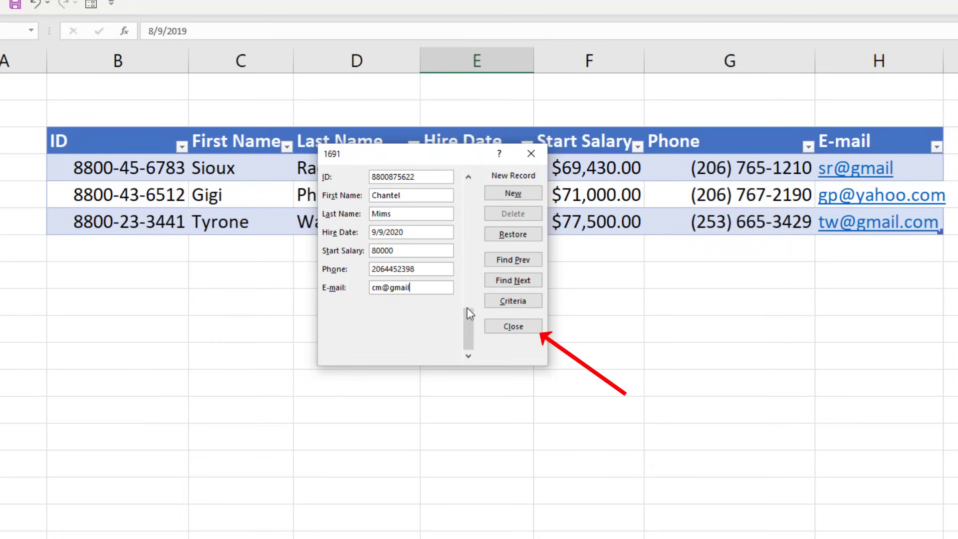
{"action": "left_click", "coordinate": [515, 327]}
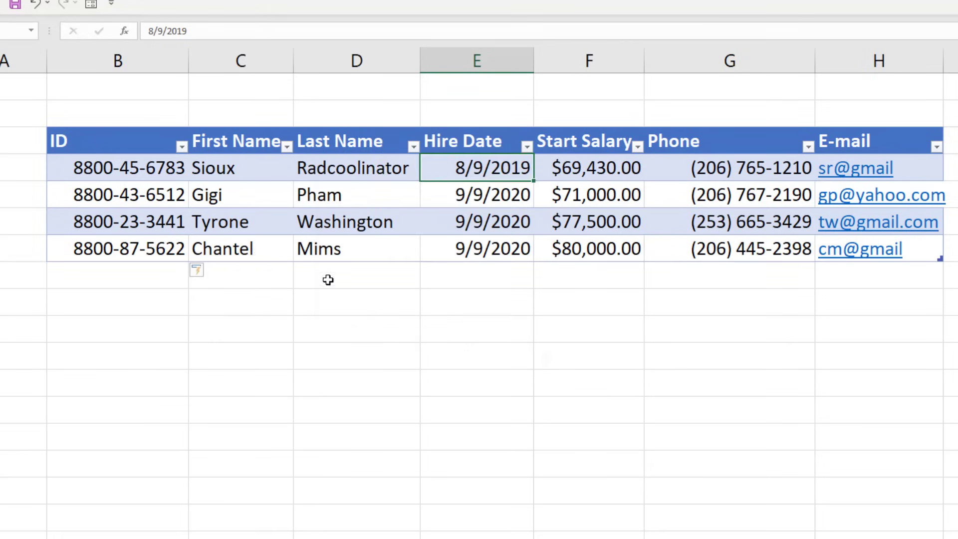